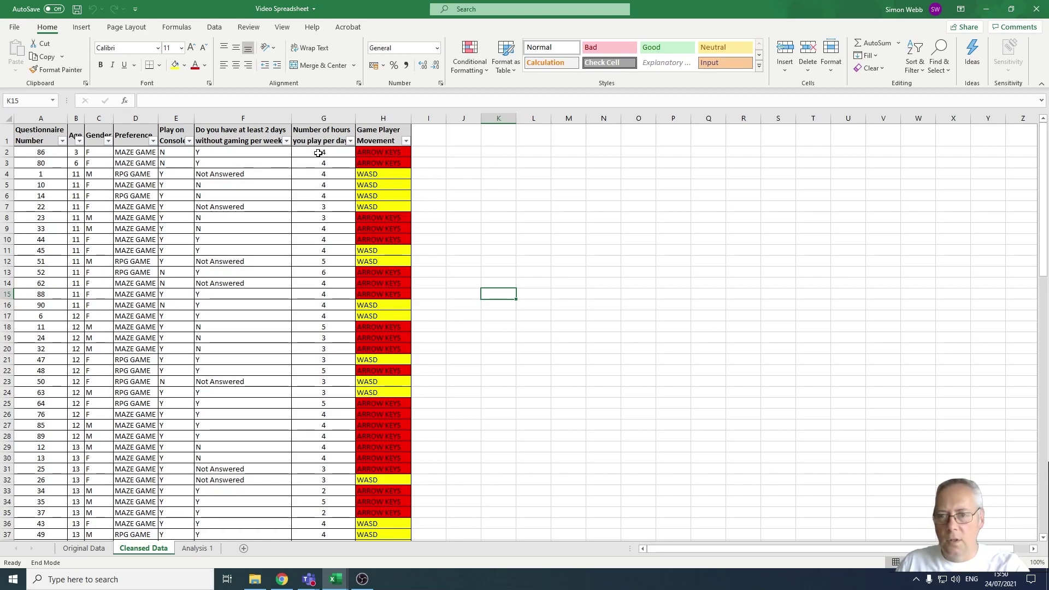
Create a PivotTable on a new worksheet from the column G hours-per-day data (G1:G101).
drag(316, 152, 328, 500)
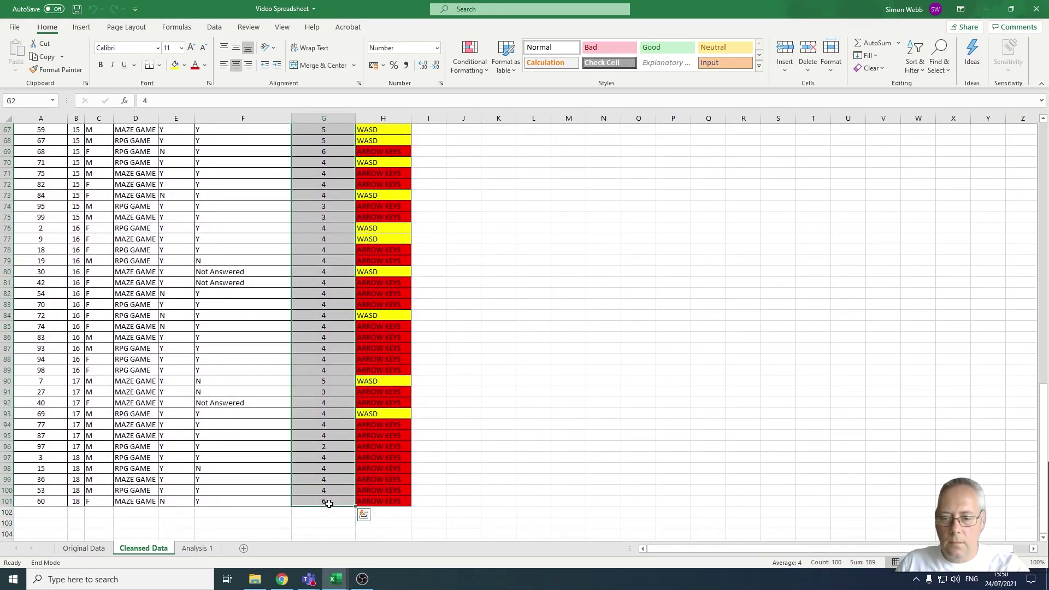
scroll(299, 369, up, 20)
scroll(299, 369, up, 1)
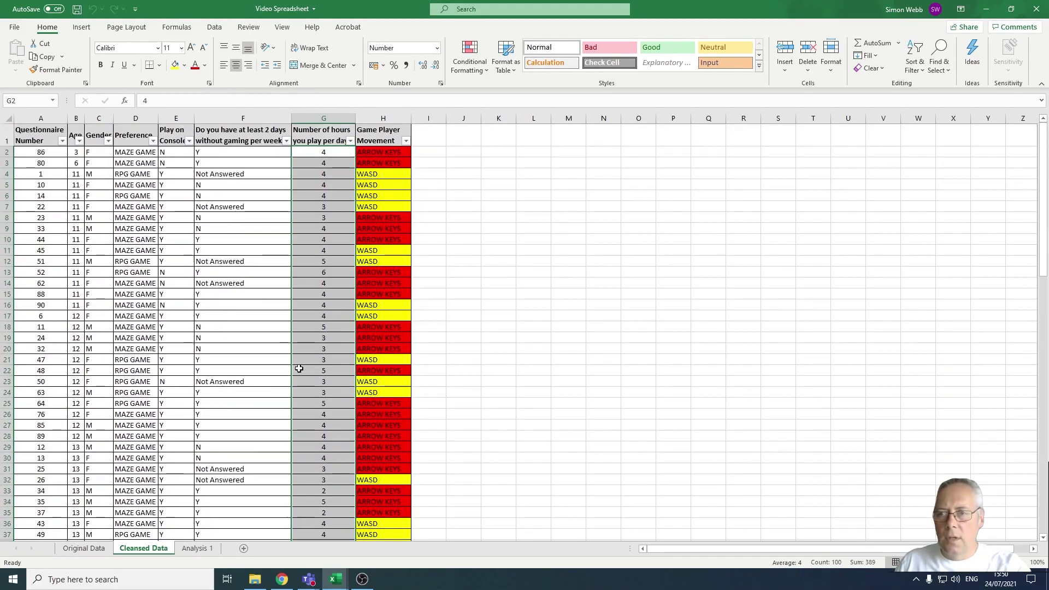
click(80, 27)
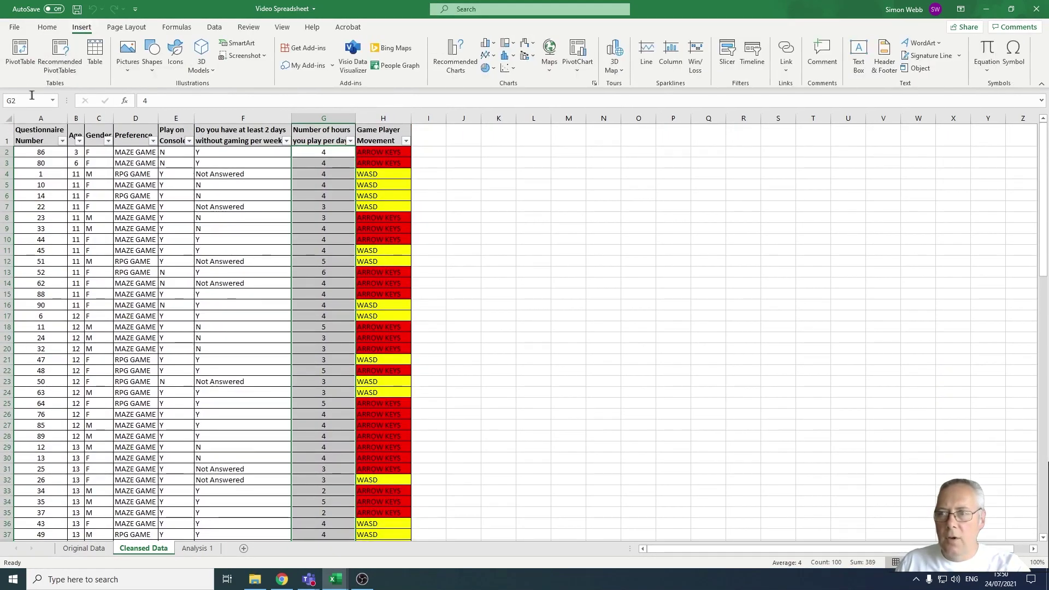
click(21, 49)
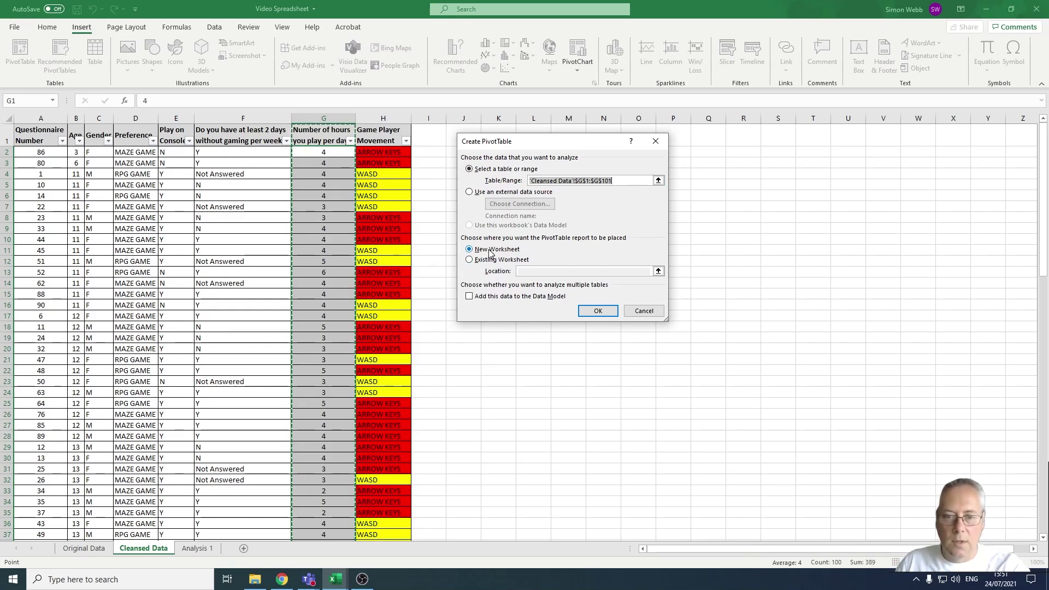
click(598, 311)
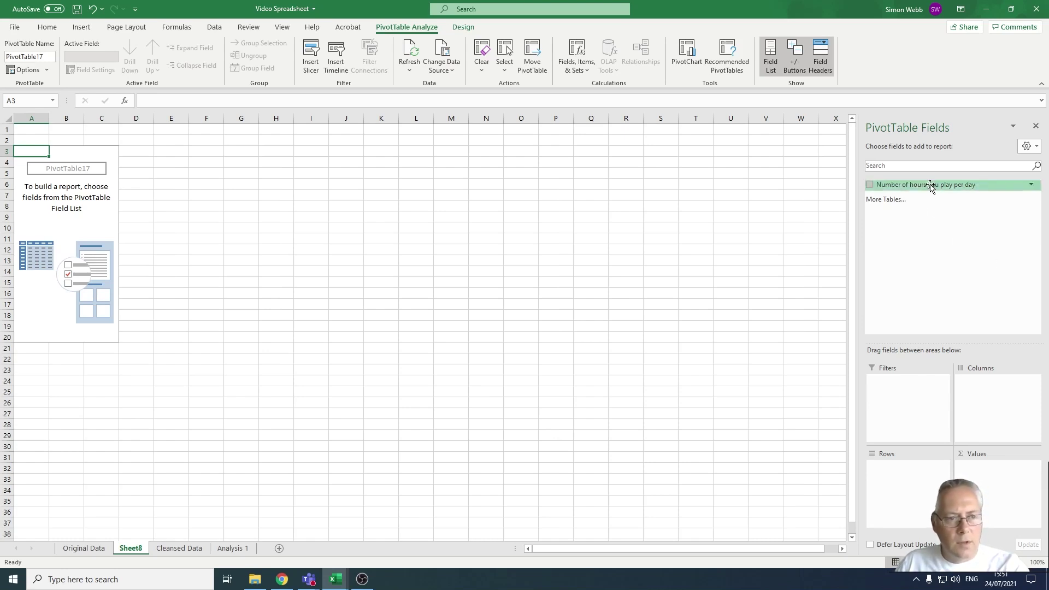
Add the Number of hours field to both Rows and Values, giving hours 2–6 with a 389 total.
drag(930, 185, 910, 473)
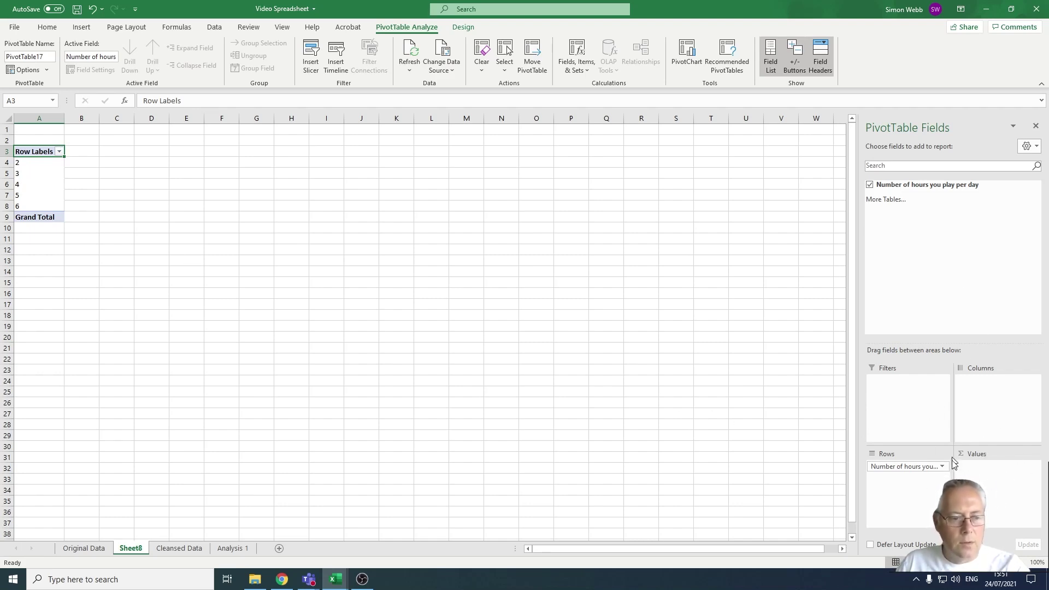
drag(913, 188, 984, 464)
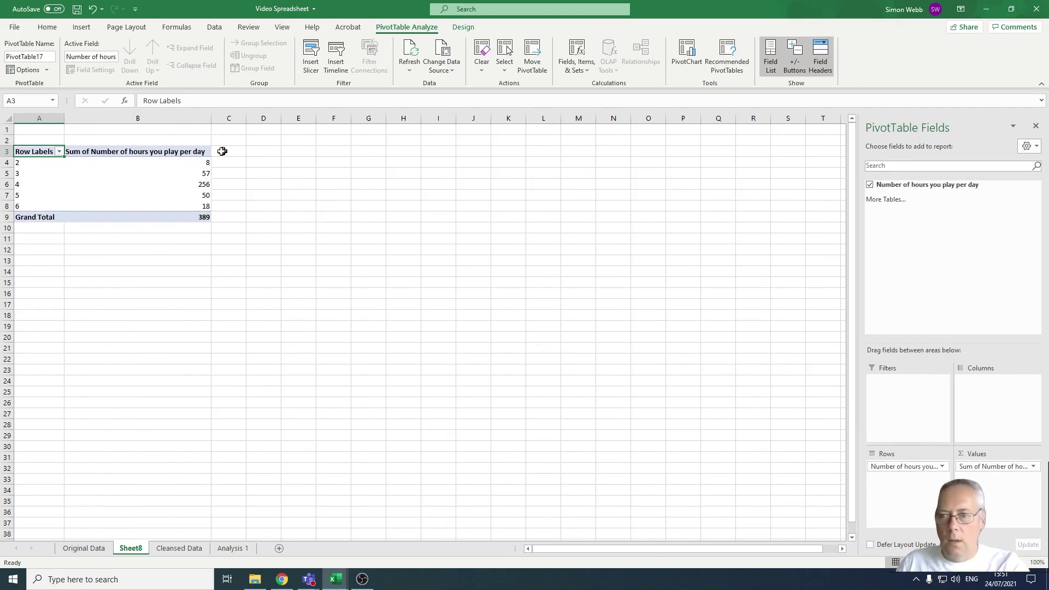
mouse_move(194, 165)
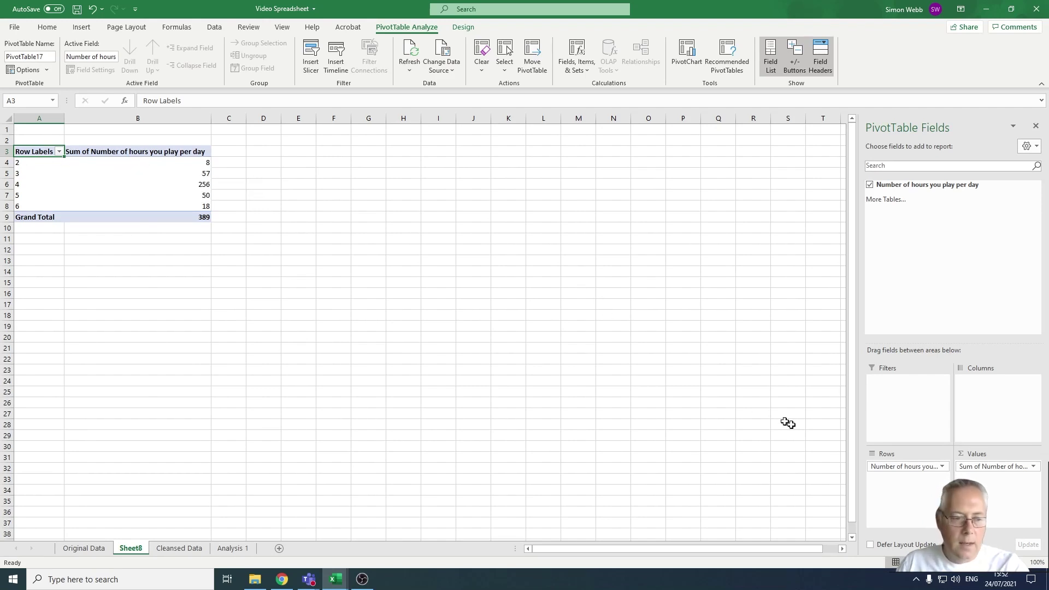
Change the hours value field summary from Sum to Count, totalling 100 responses.
click(1034, 468)
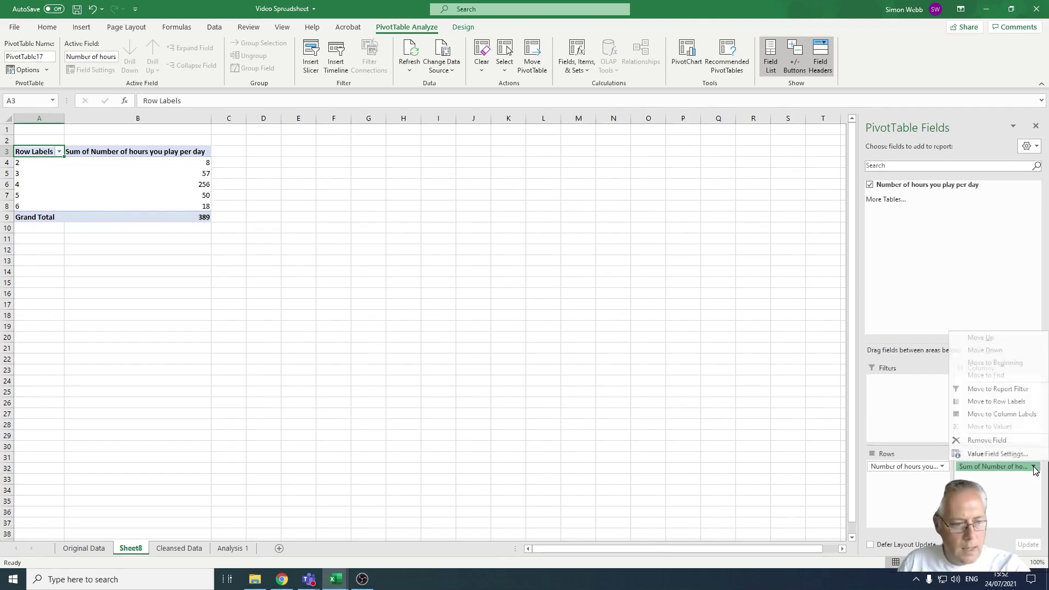
click(981, 457)
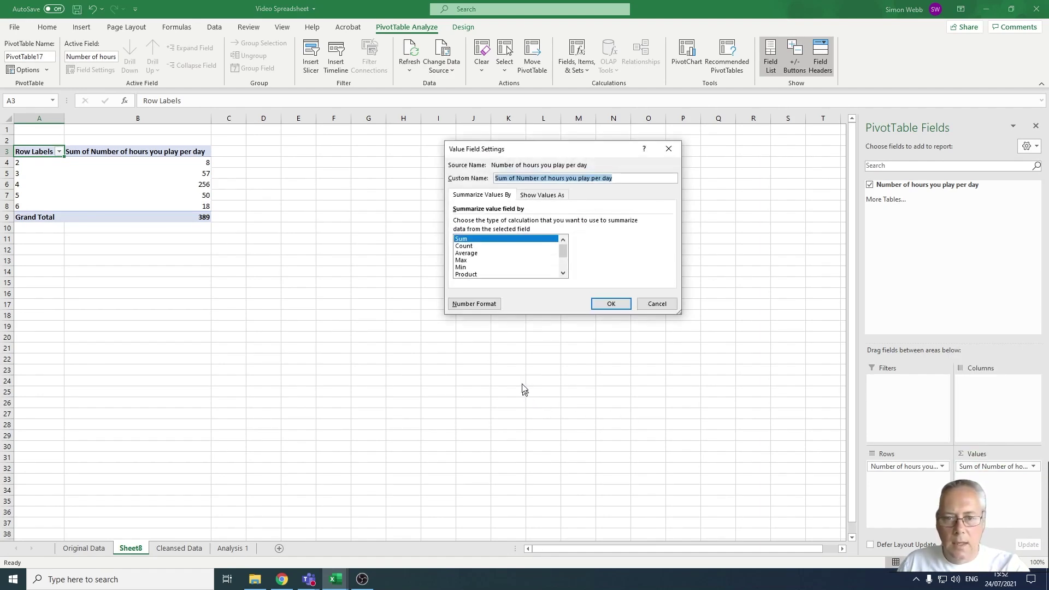
click(463, 247)
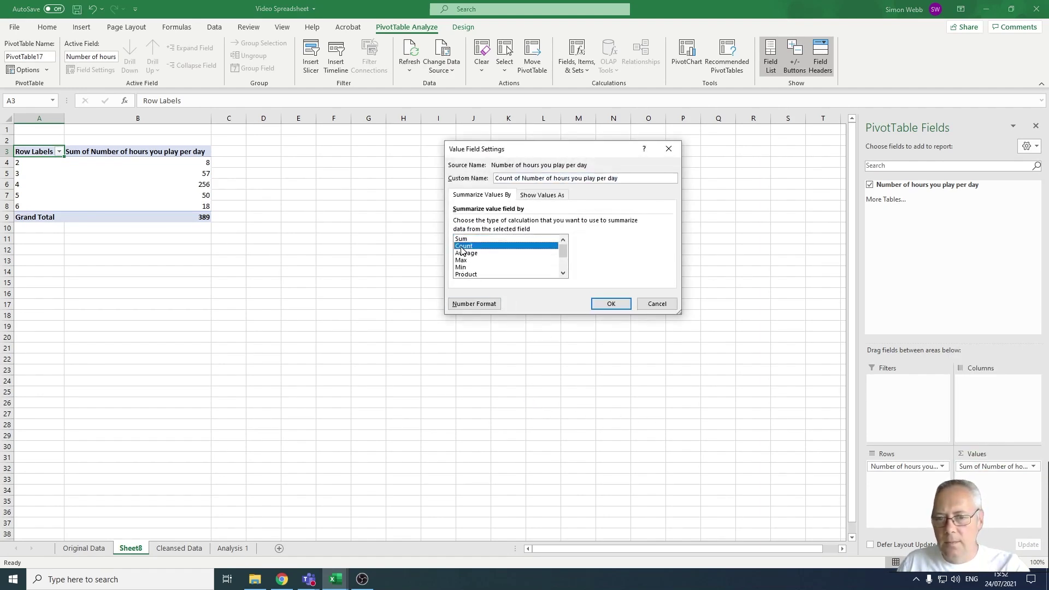
click(611, 304)
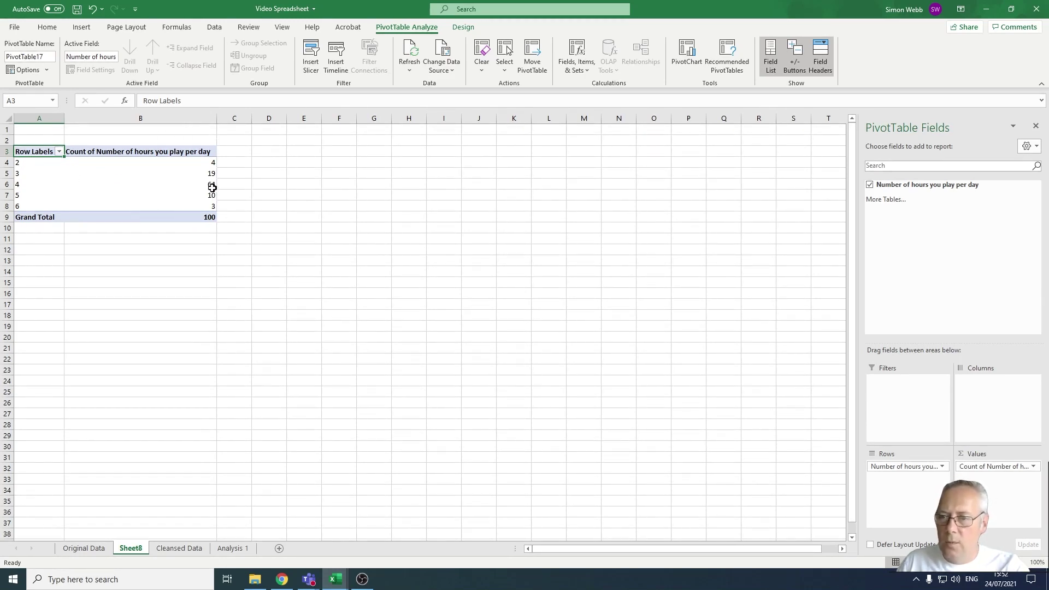
Check the pivot counts (19 for 3 hours), then return to the Cleansed Data sheet.
click(5, 185)
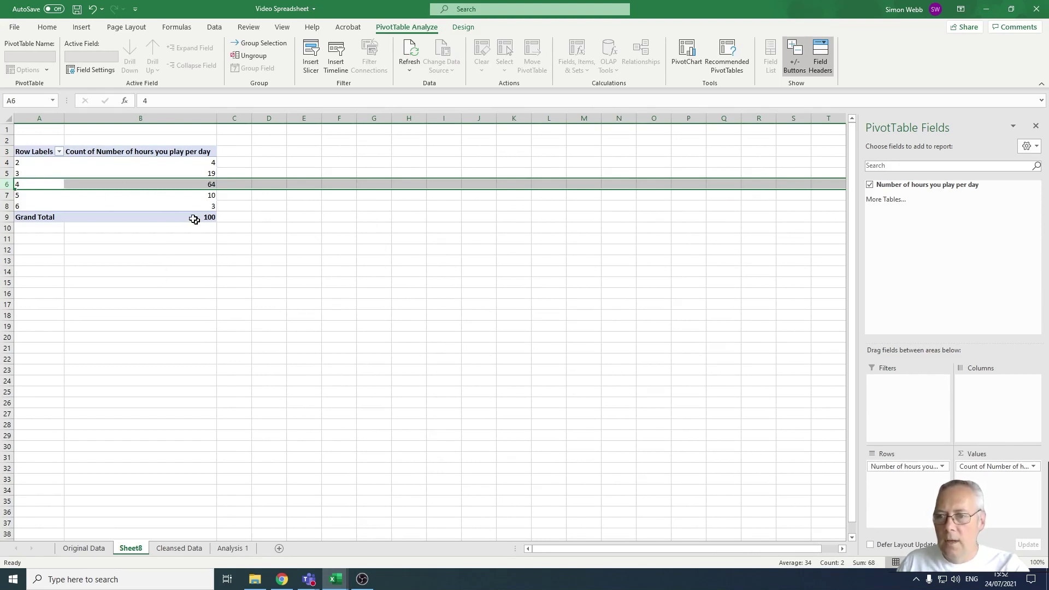
click(7, 173)
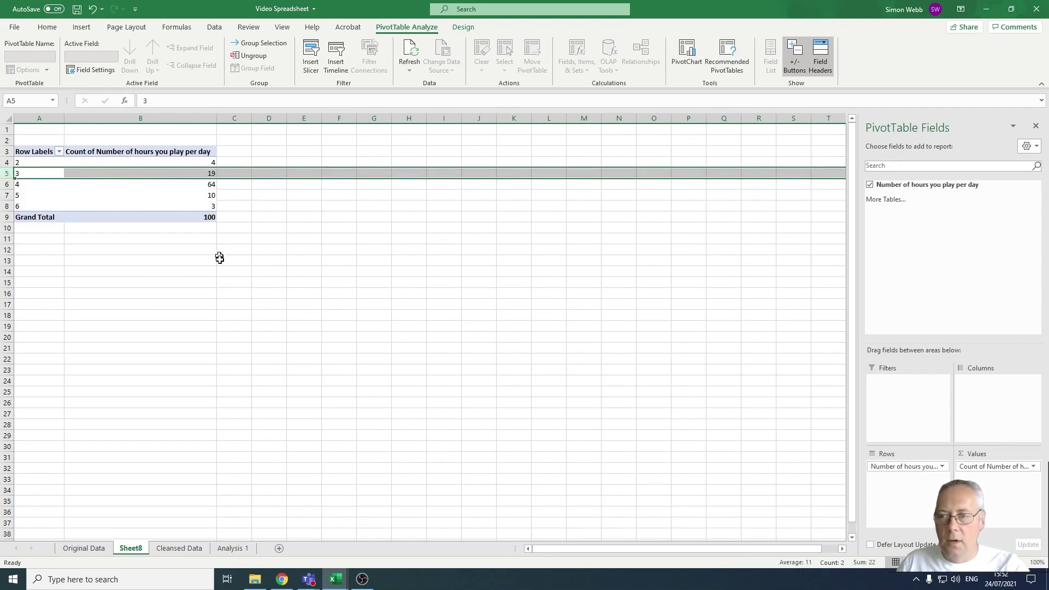
click(232, 292)
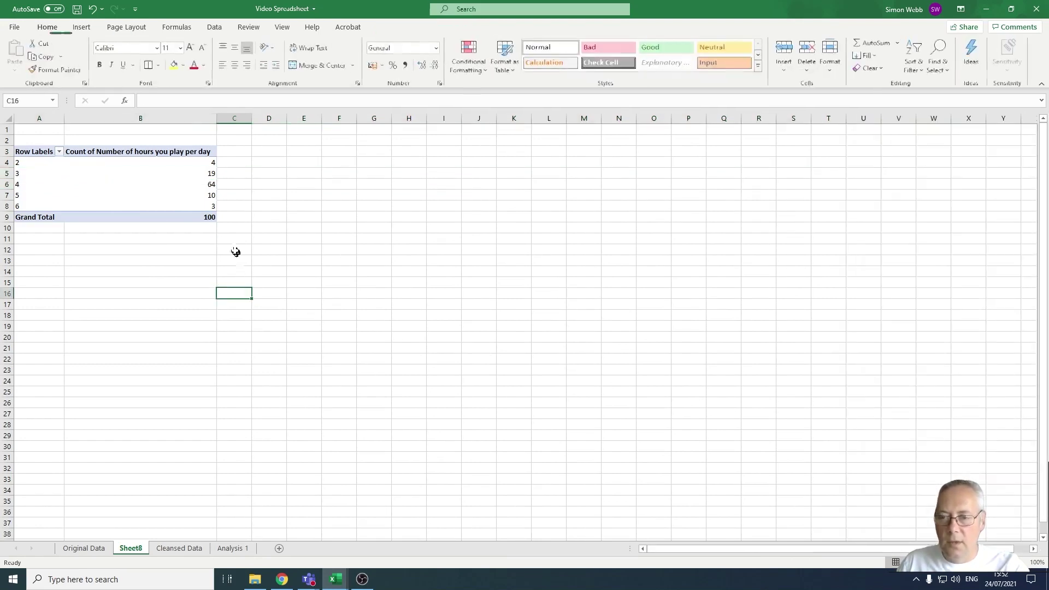
click(215, 172)
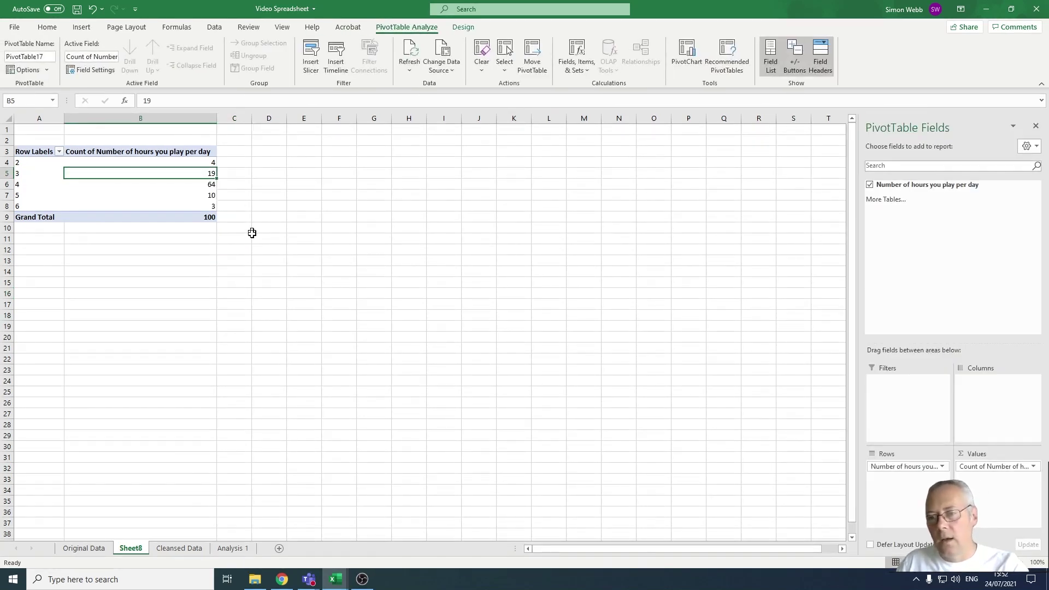
click(253, 261)
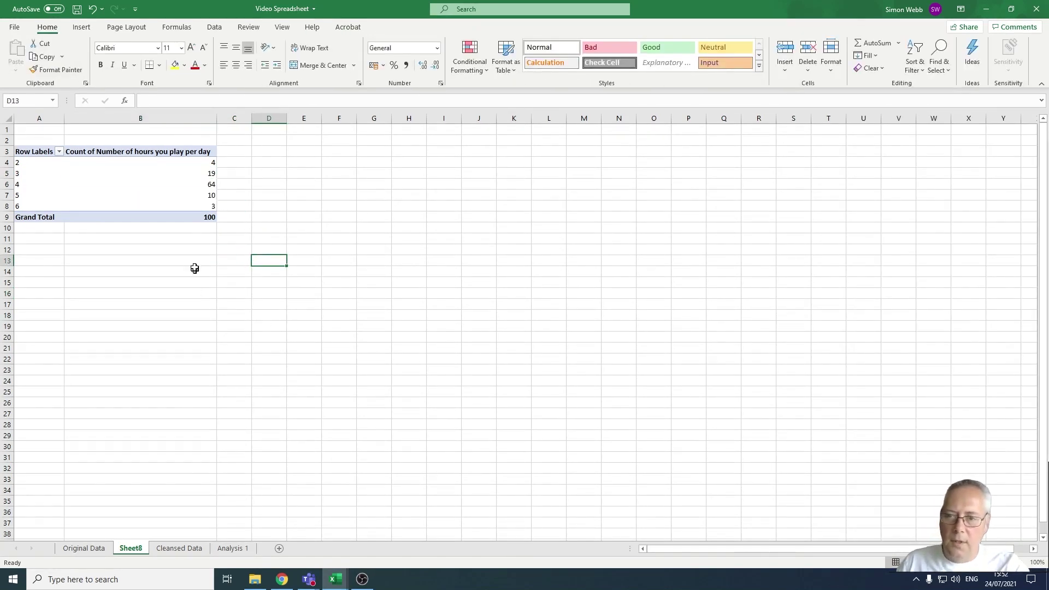
click(163, 550)
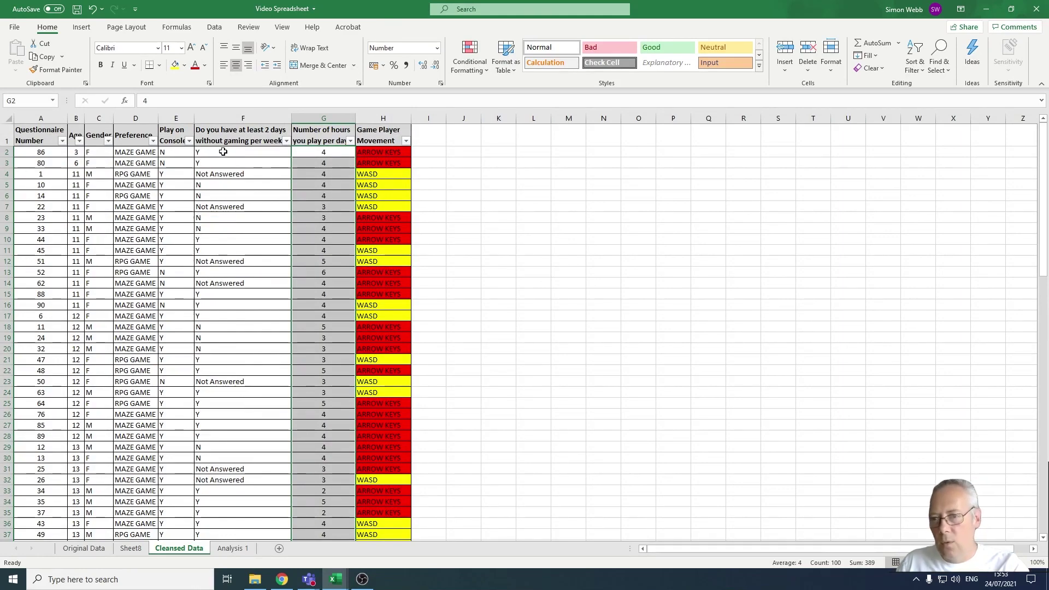
Create a PivotTable from the column F days-without-gaming data at existing location Sheet8!$D$3.
drag(223, 152, 227, 502)
click(81, 26)
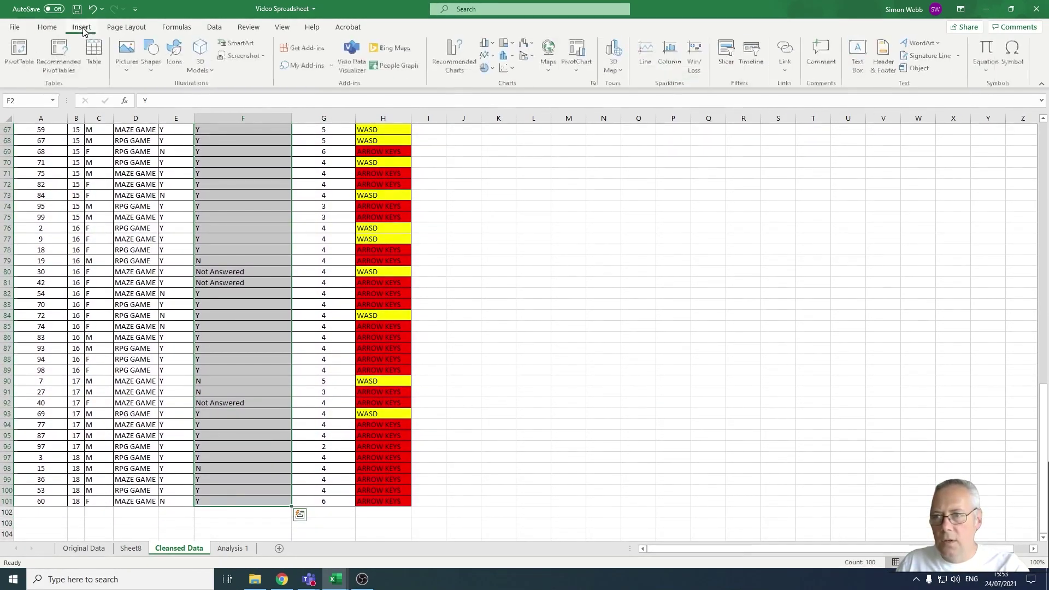
click(21, 53)
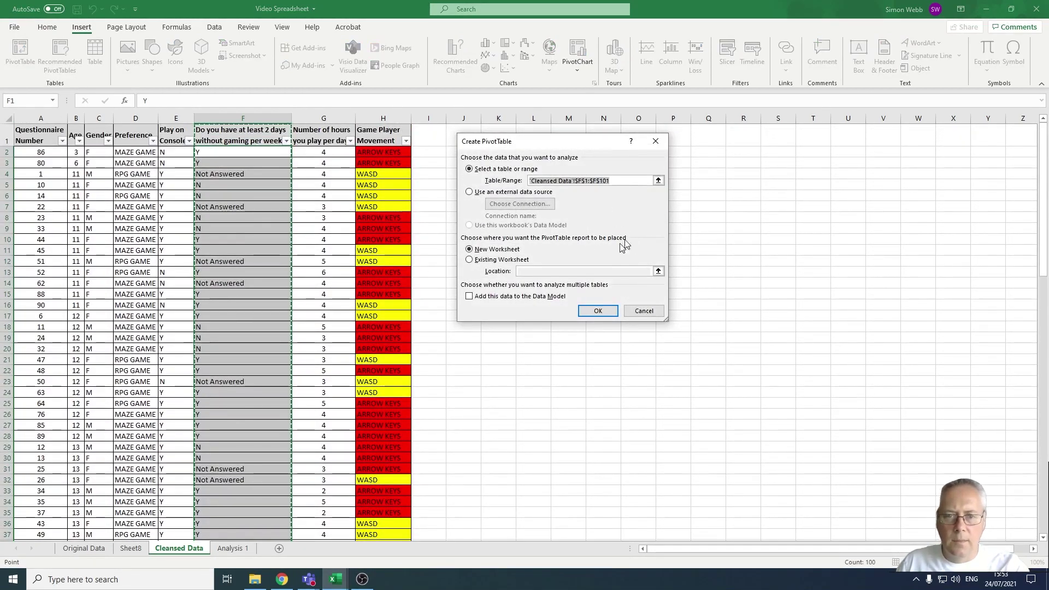
click(470, 261)
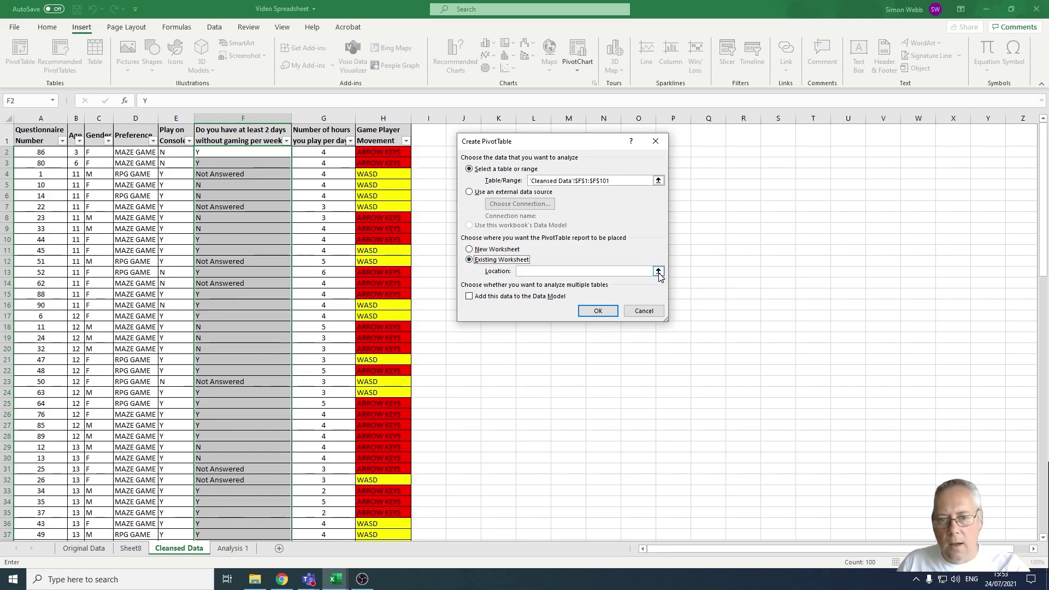
click(658, 271)
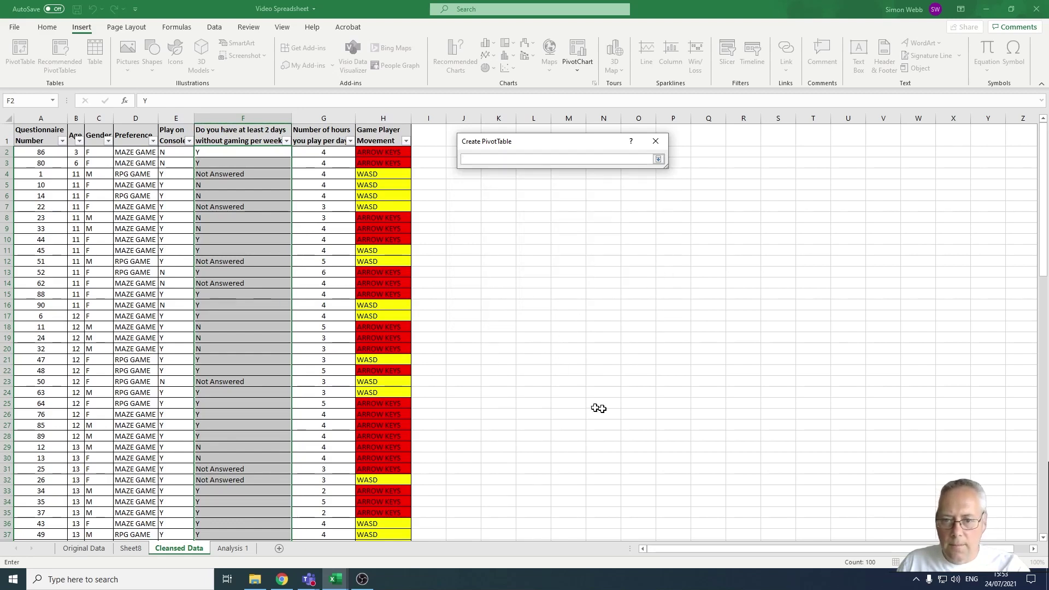
click(130, 548)
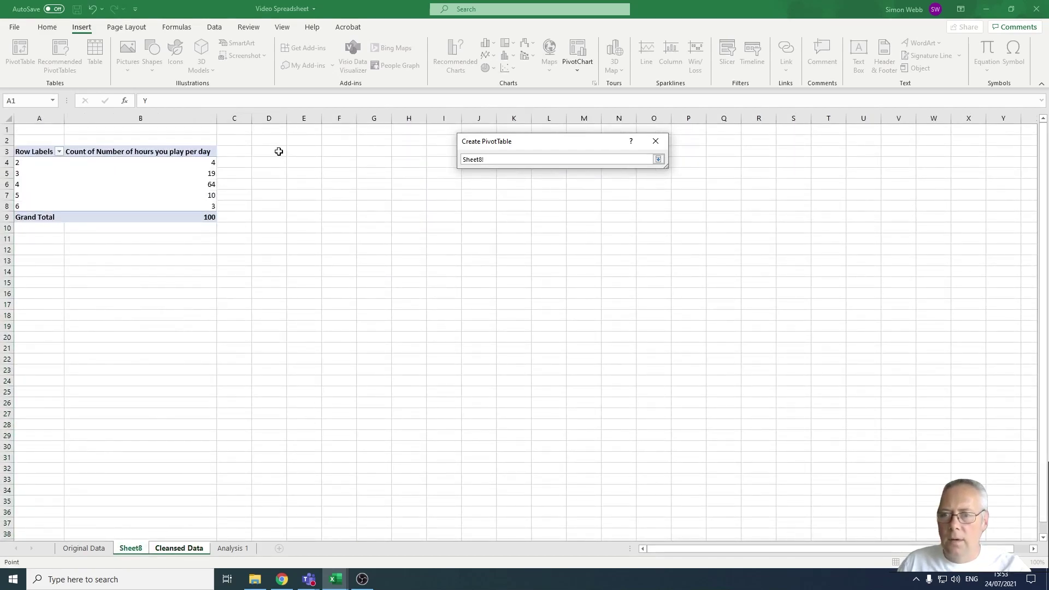
click(278, 151)
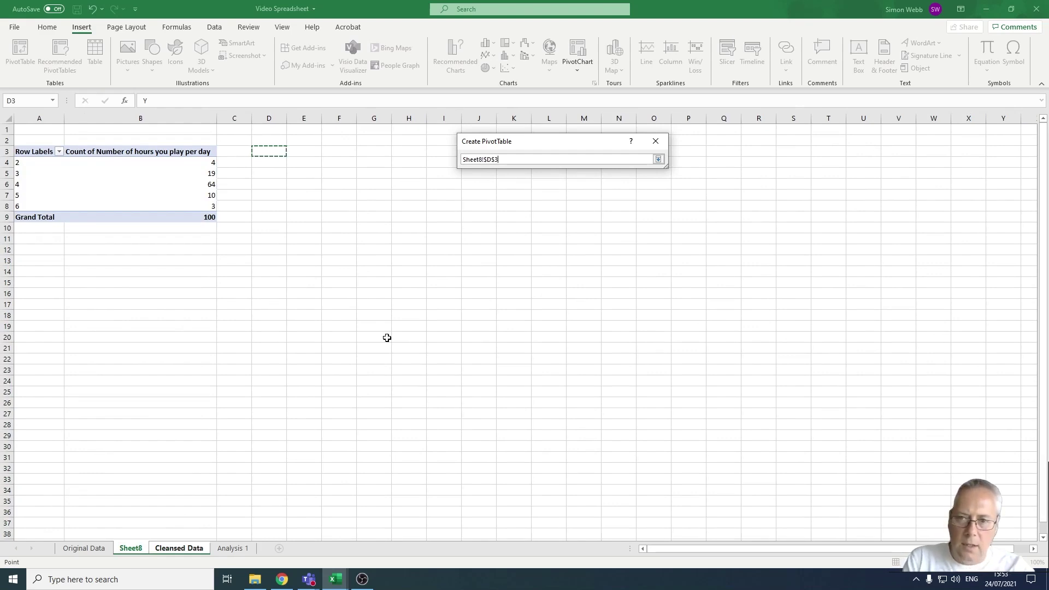
key(Return)
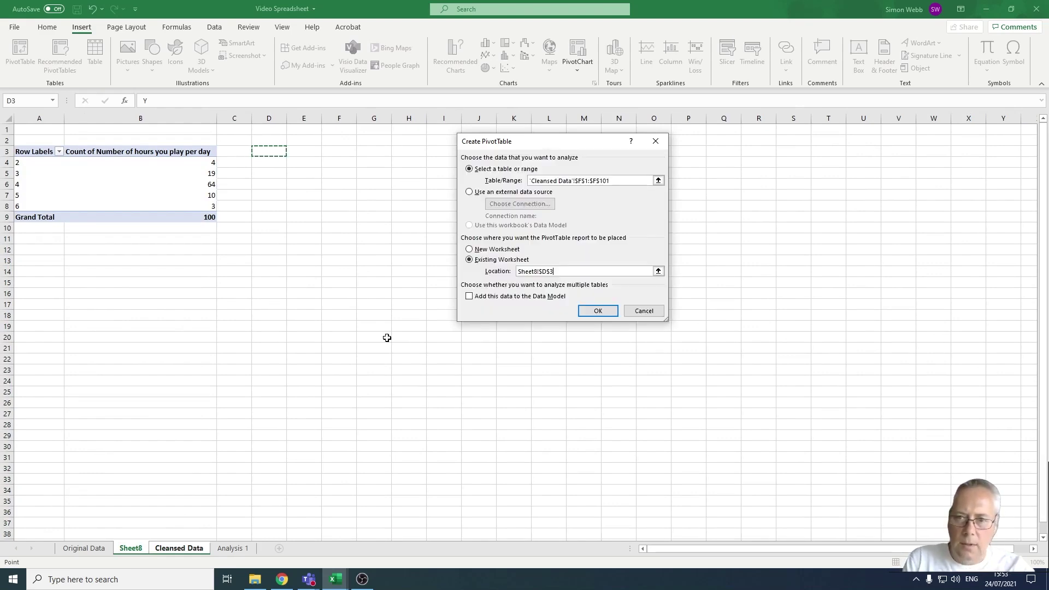
click(598, 313)
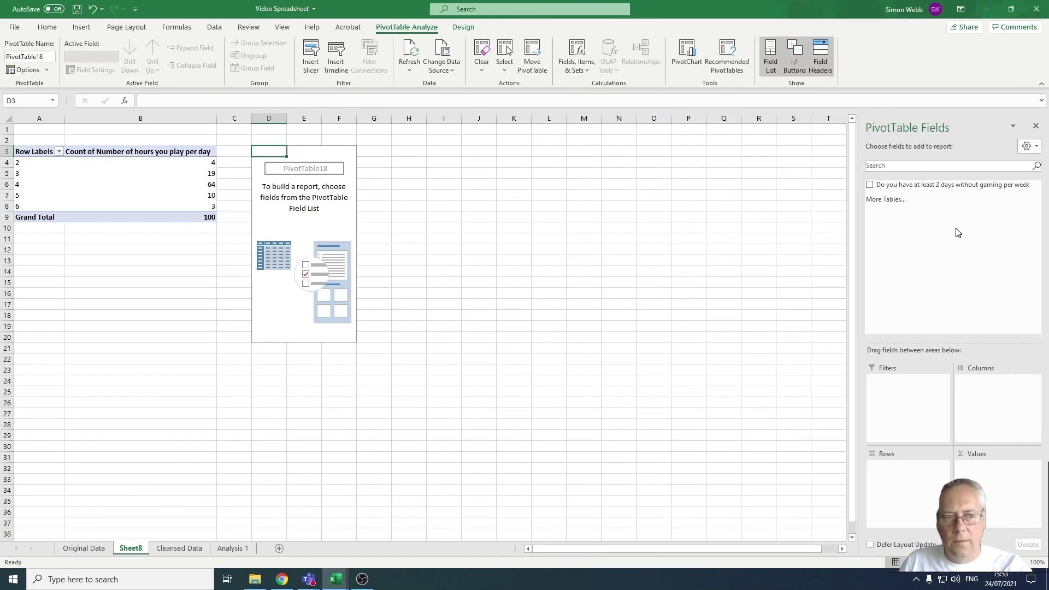
Put the days-without-gaming field in Rows and Values: N 19, Not Answered 11, Y 70.
mouse_move(940, 186)
mouse_down()
mouse_move(936, 394)
mouse_move(908, 481)
mouse_up()
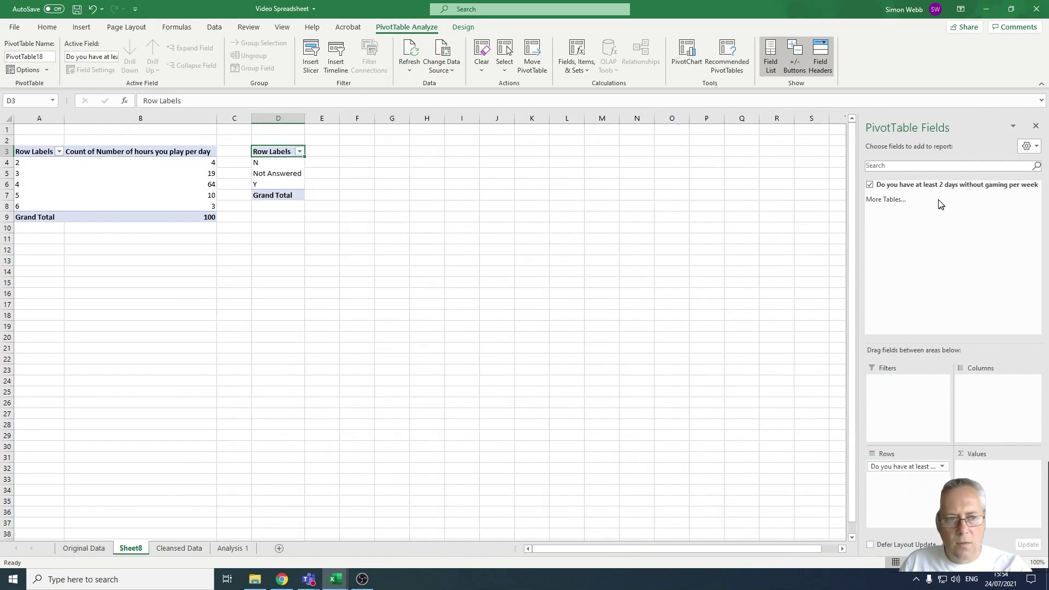
drag(931, 185, 968, 478)
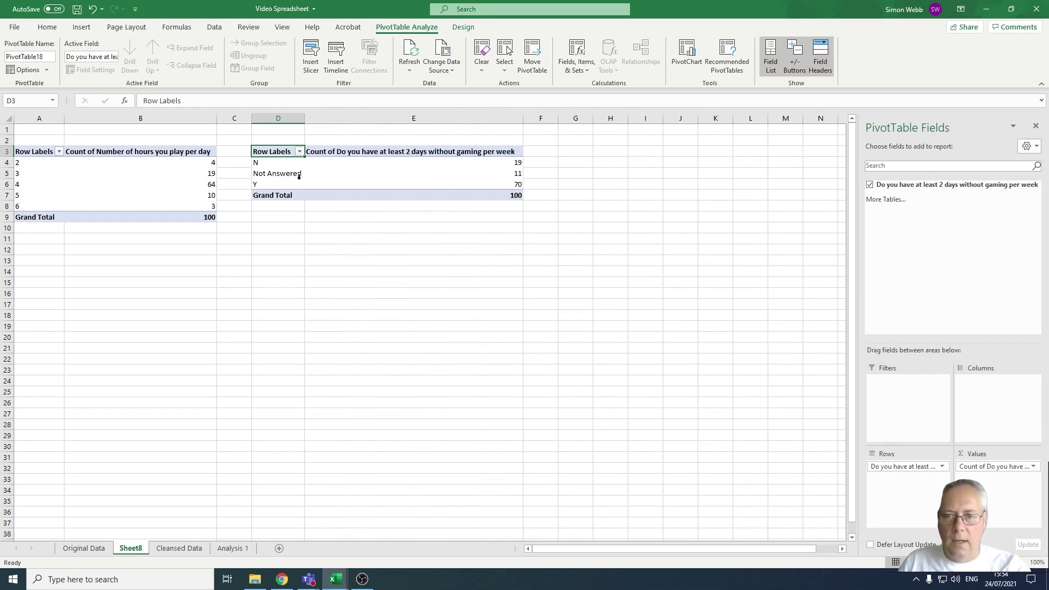
mouse_move(508, 184)
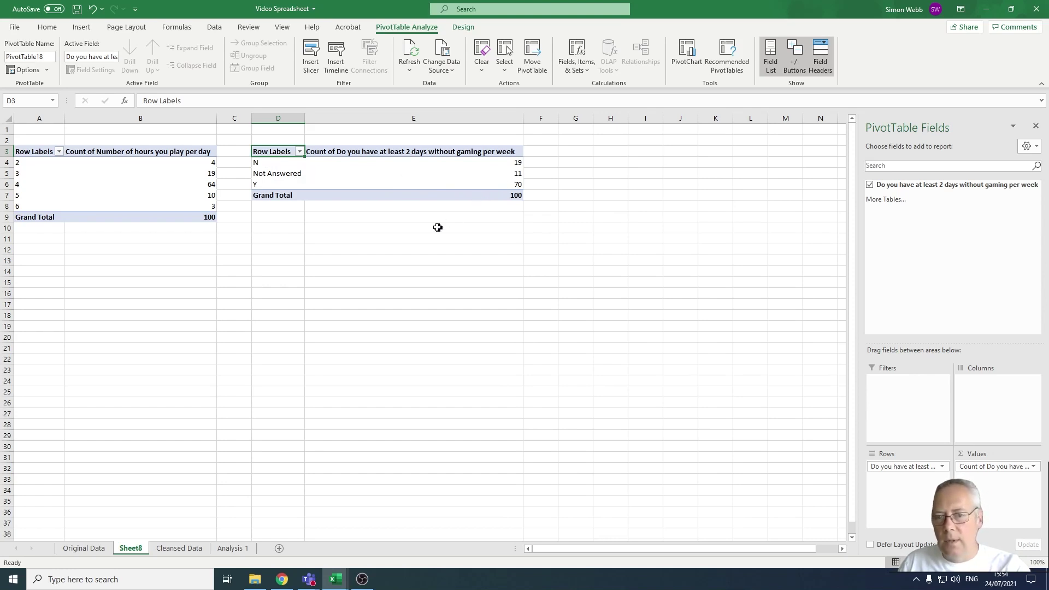
click(58, 152)
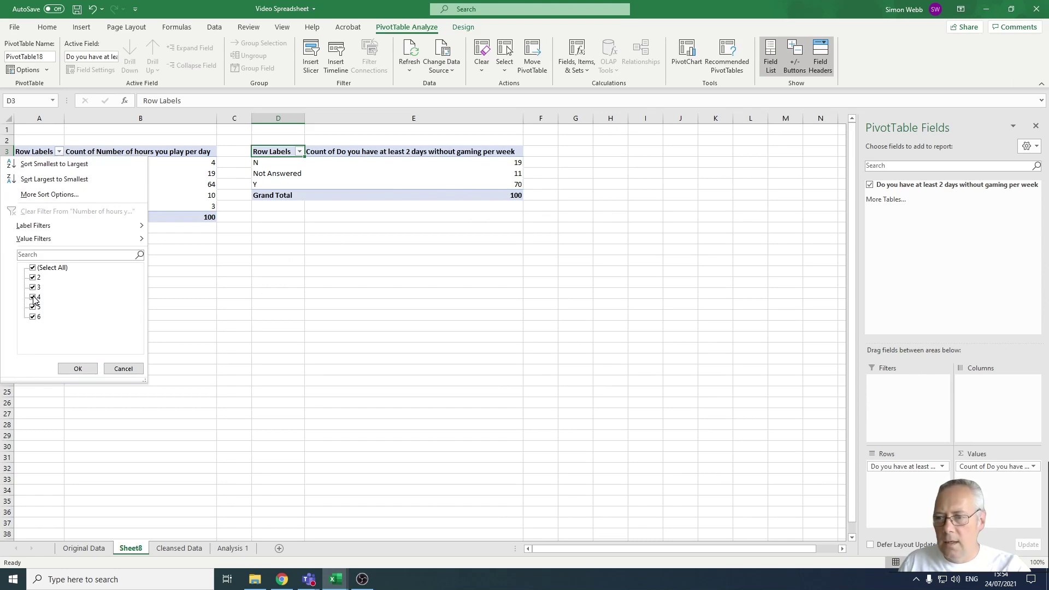
click(32, 269)
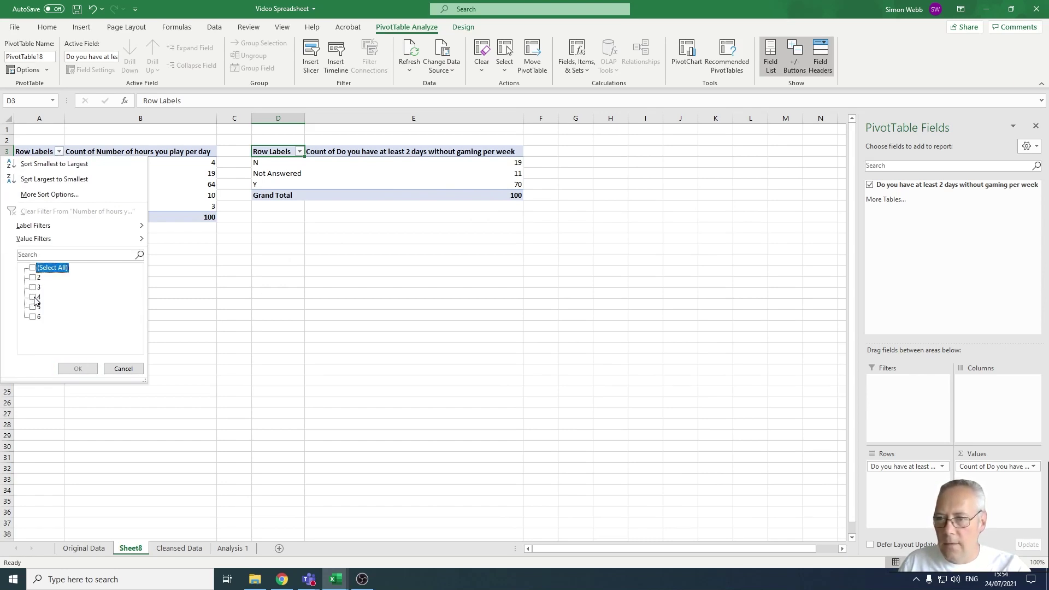
click(34, 298)
click(78, 368)
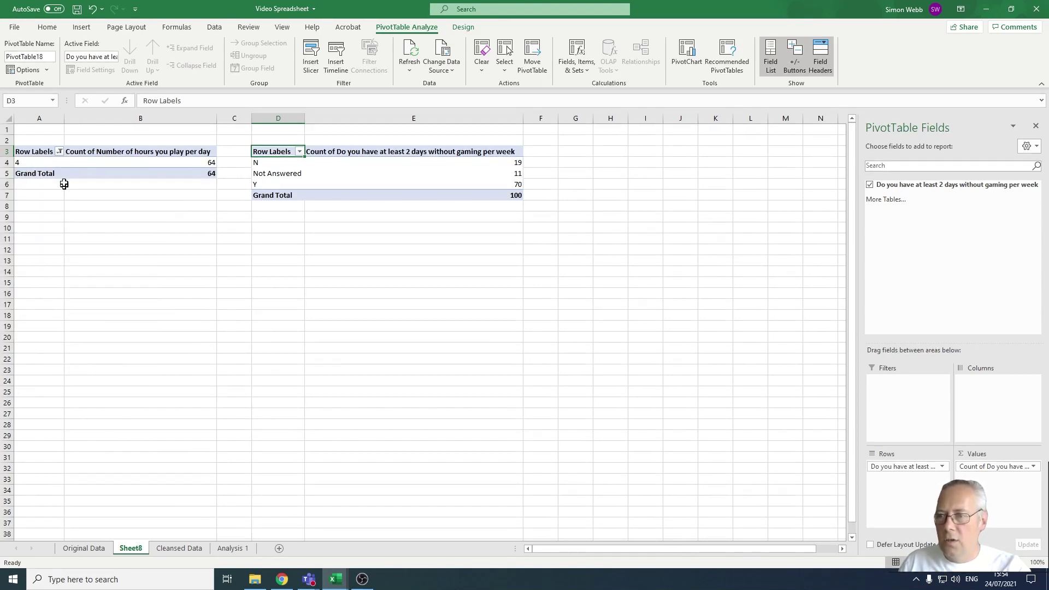
click(60, 151)
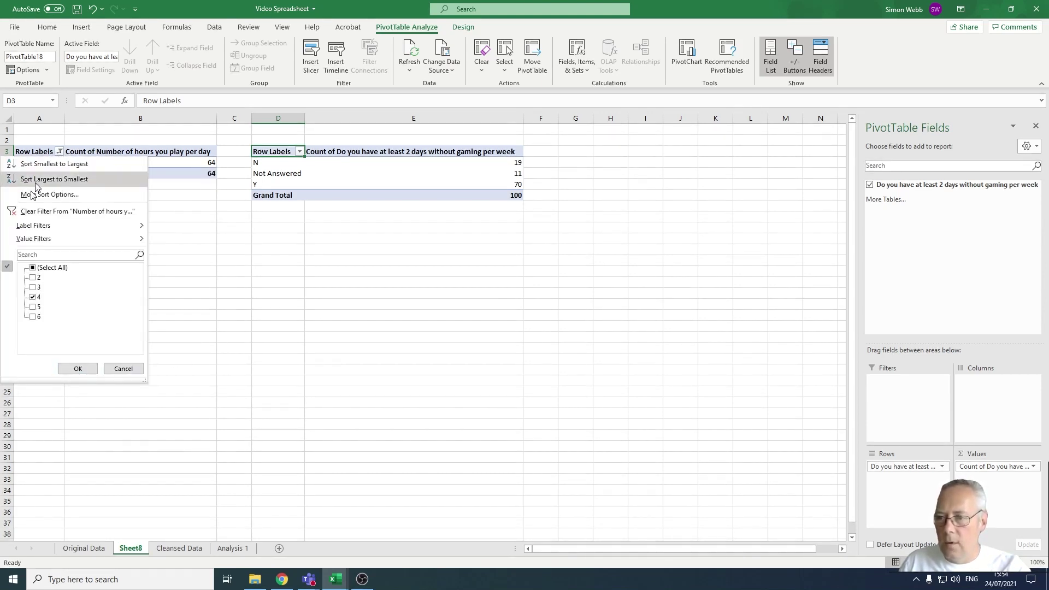
click(32, 268)
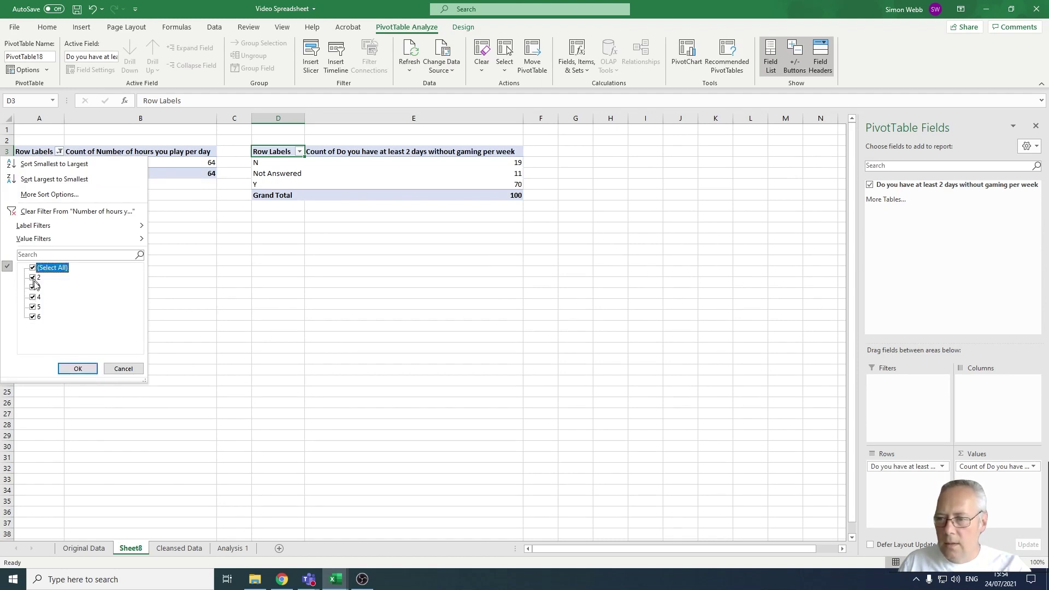
click(79, 370)
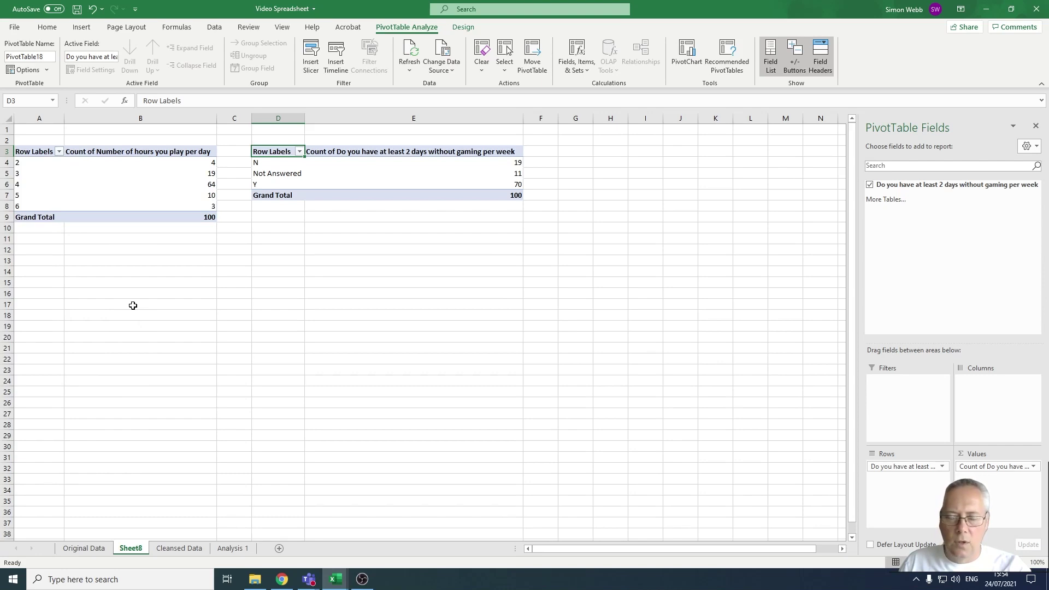
click(60, 152)
click(32, 268)
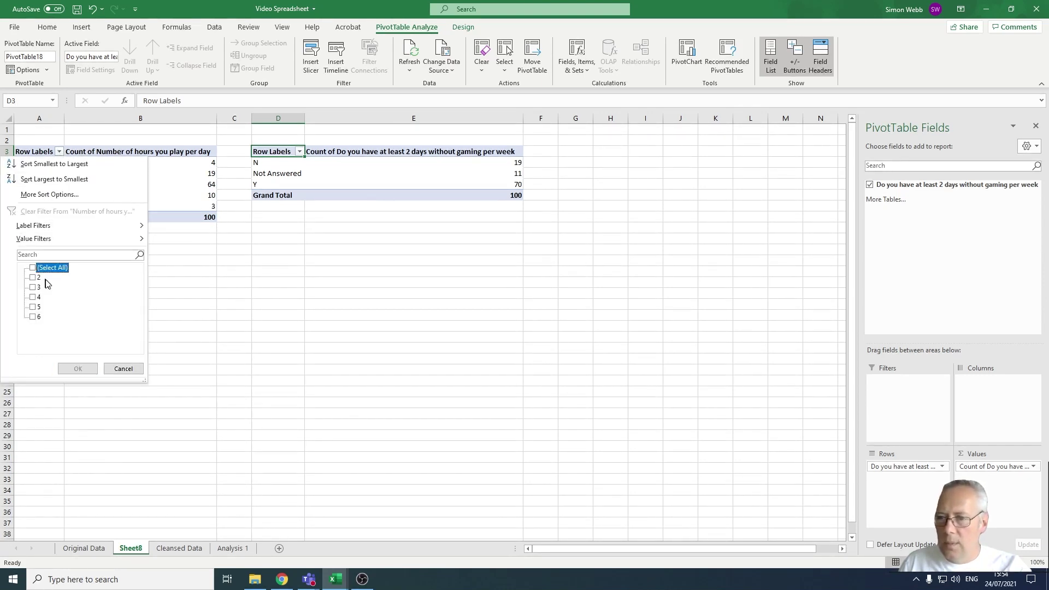
click(33, 287)
click(33, 297)
click(78, 368)
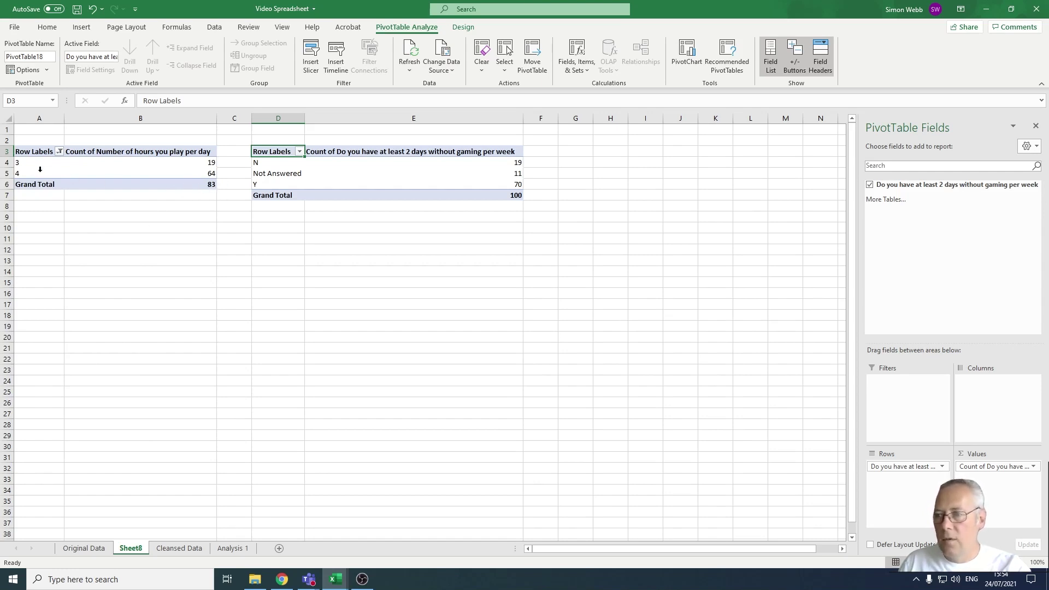
click(60, 153)
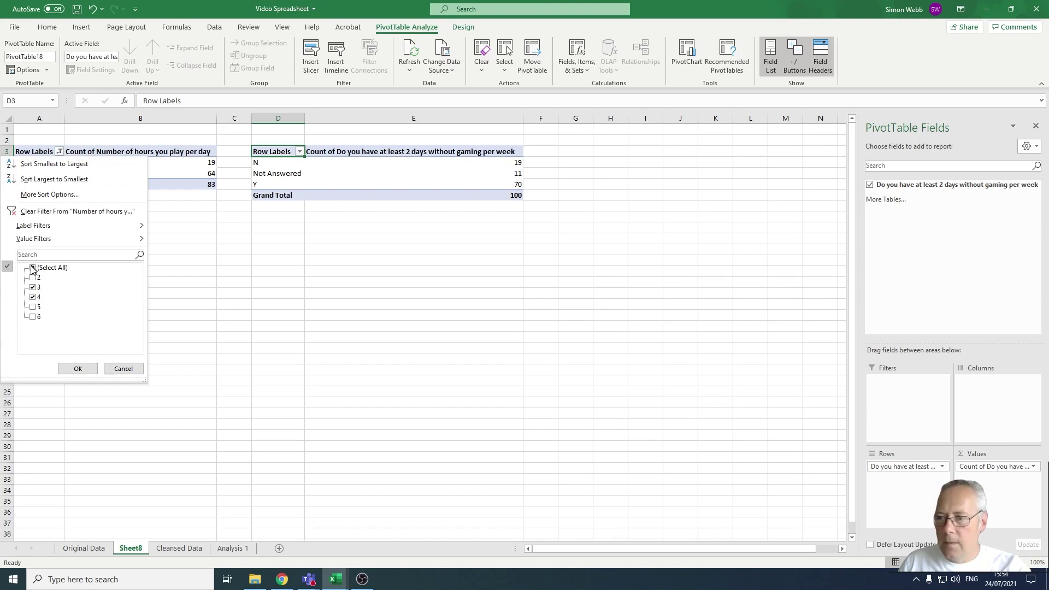
click(76, 369)
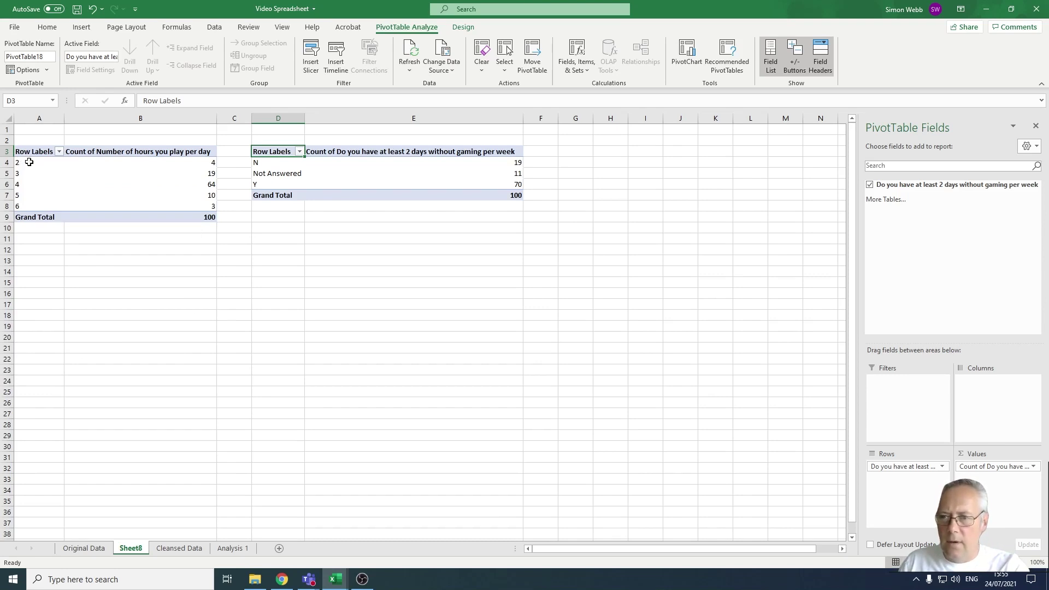
Insert a clustered column chart of the A4:B8 hours counts and move it below the tables.
drag(30, 162, 155, 205)
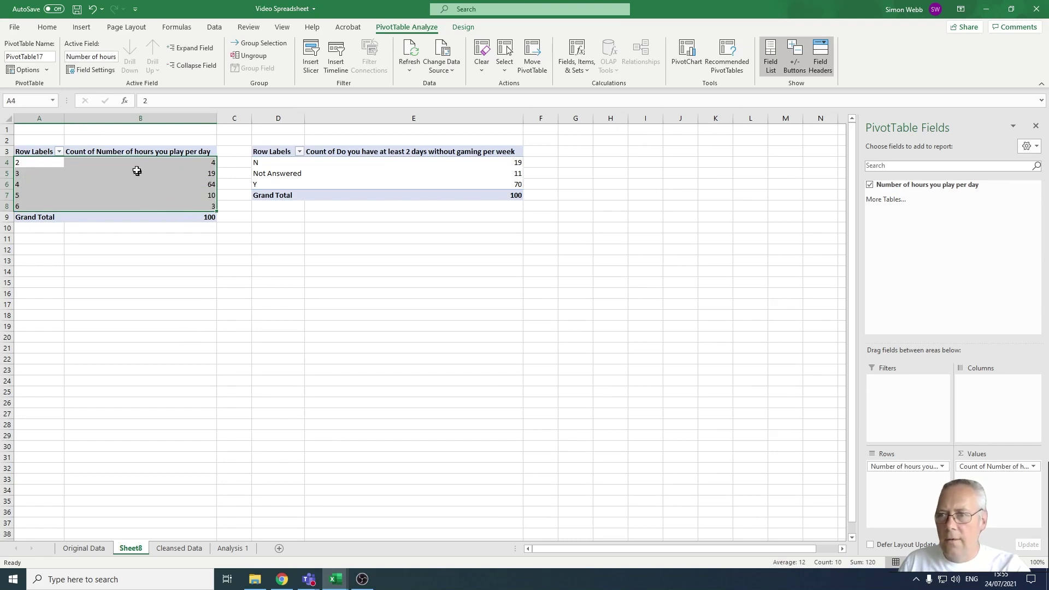
click(83, 29)
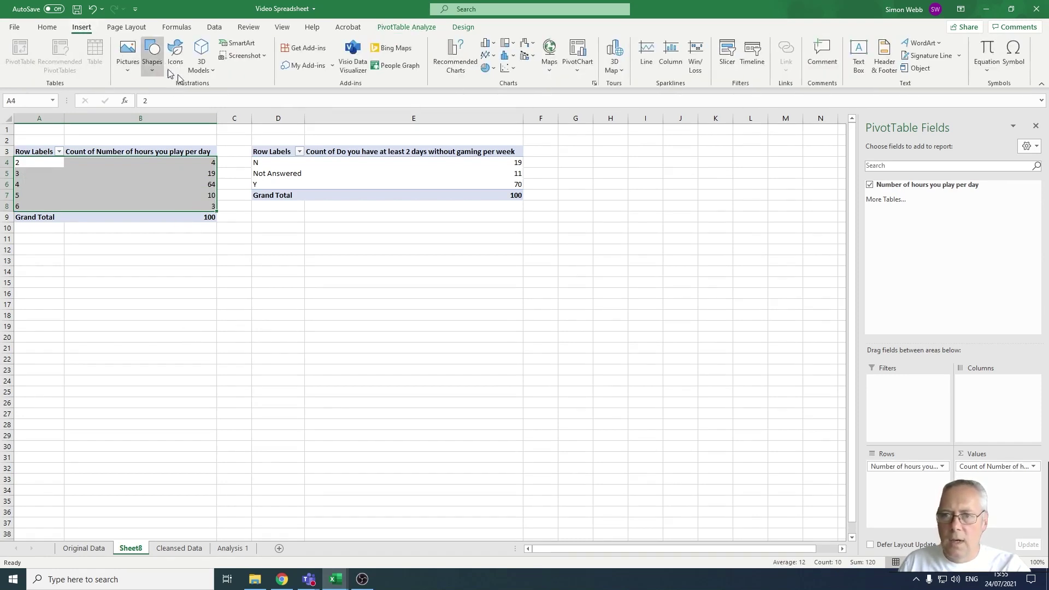
click(487, 44)
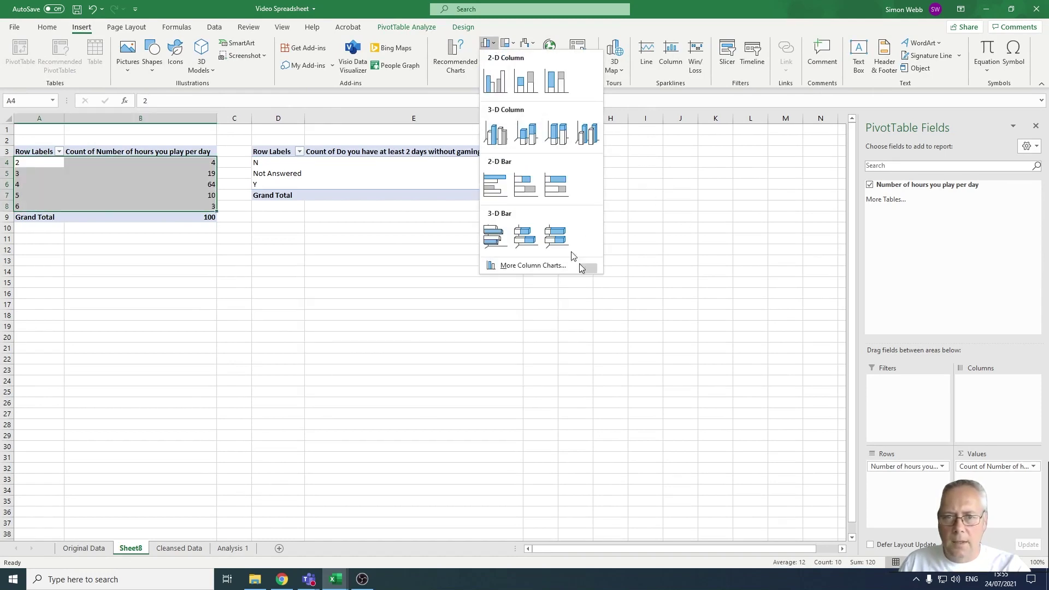
click(496, 82)
drag(498, 257, 261, 299)
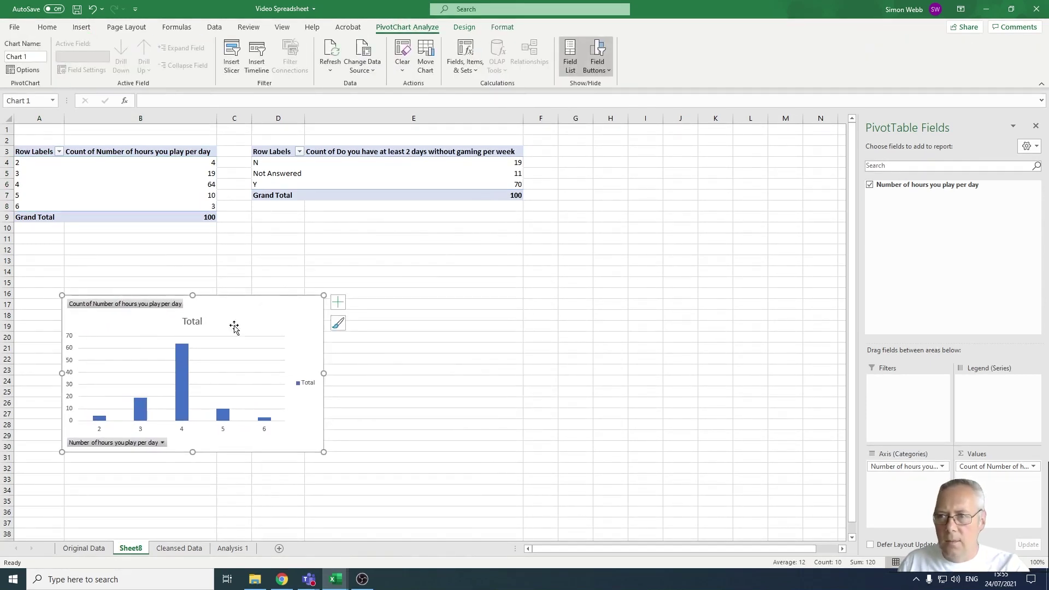
Remove the chart's legend by setting Legend to None.
click(465, 28)
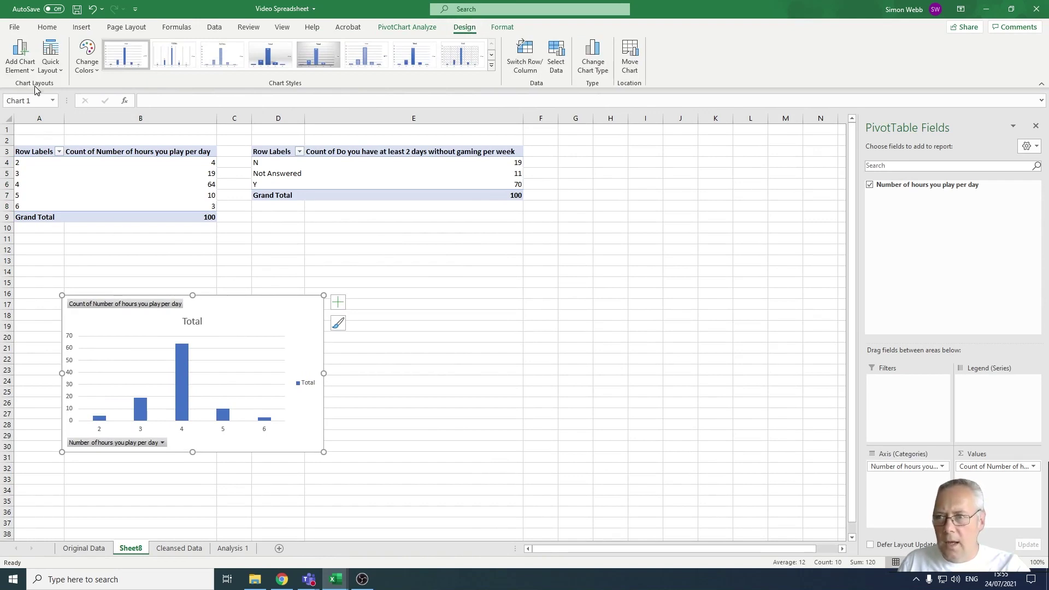
click(22, 64)
mouse_move(36, 192)
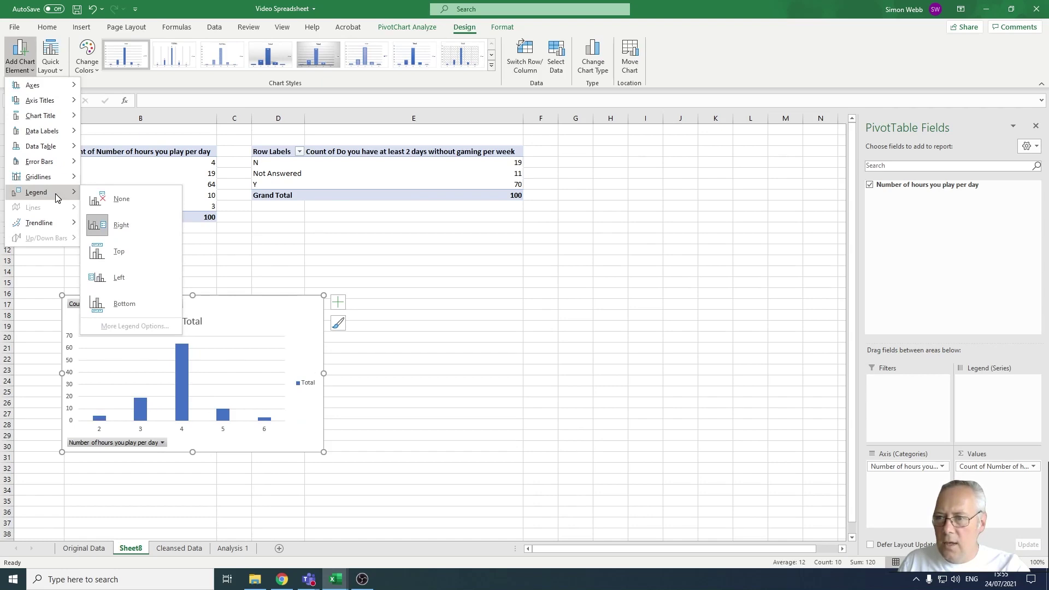
click(116, 203)
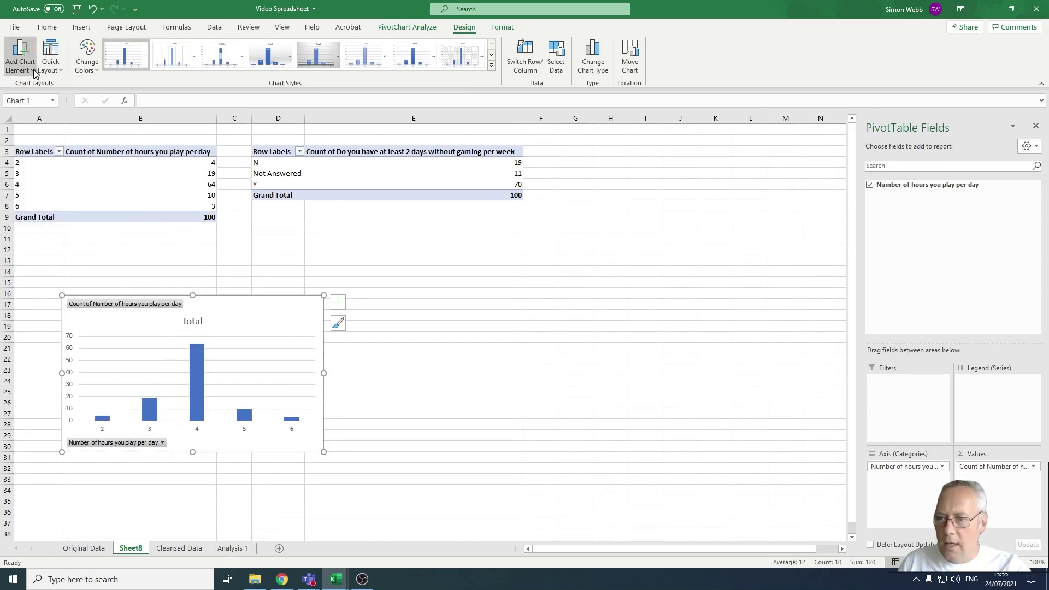
Add a chart title above the chart reading 'Number of Hours Played per Day'.
click(20, 57)
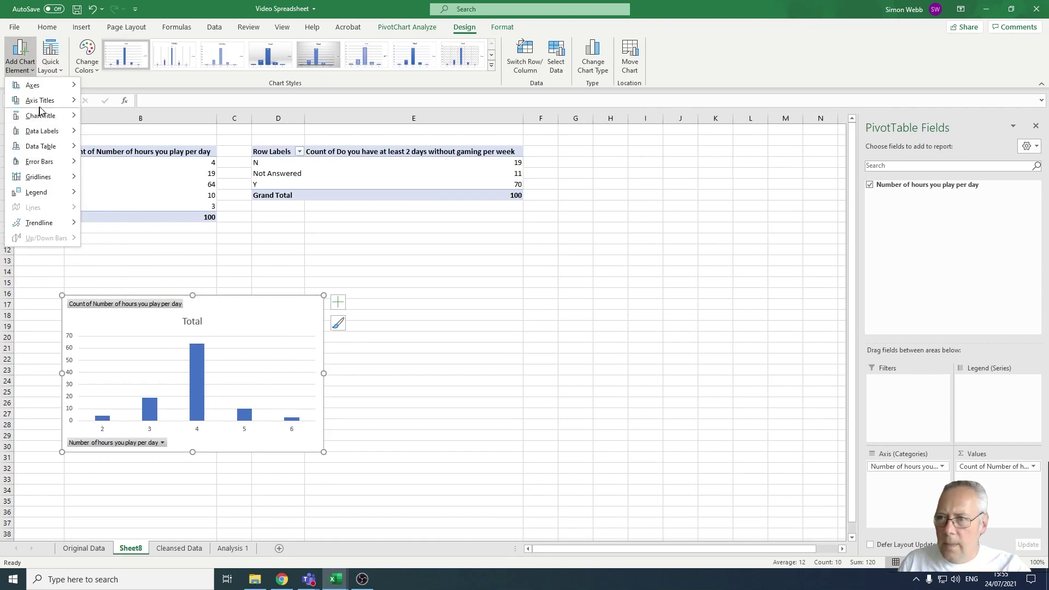
mouse_move(43, 116)
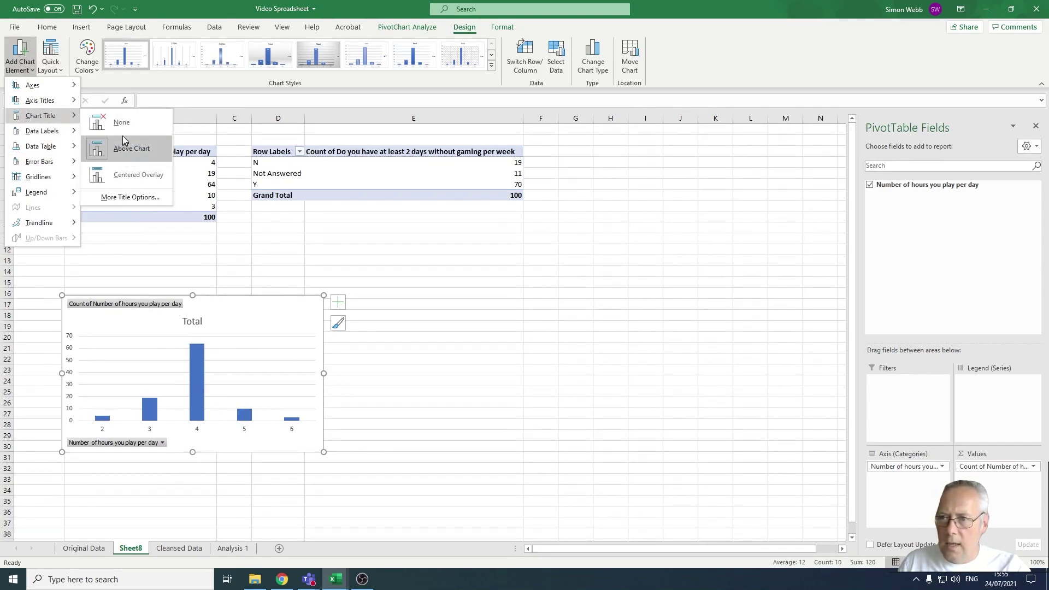
click(136, 156)
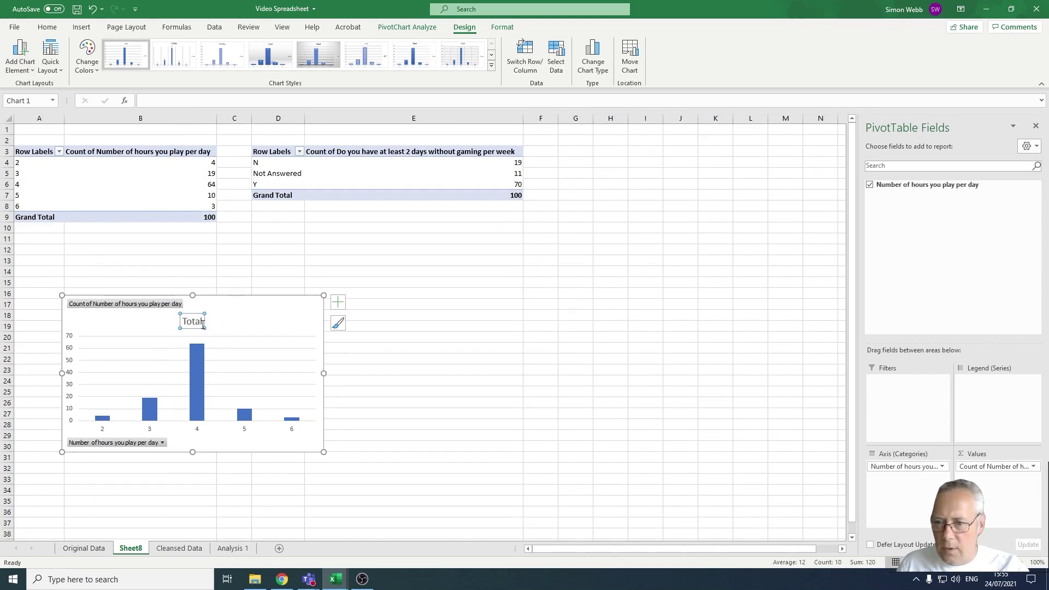
text(Number of Hours Played per Day)
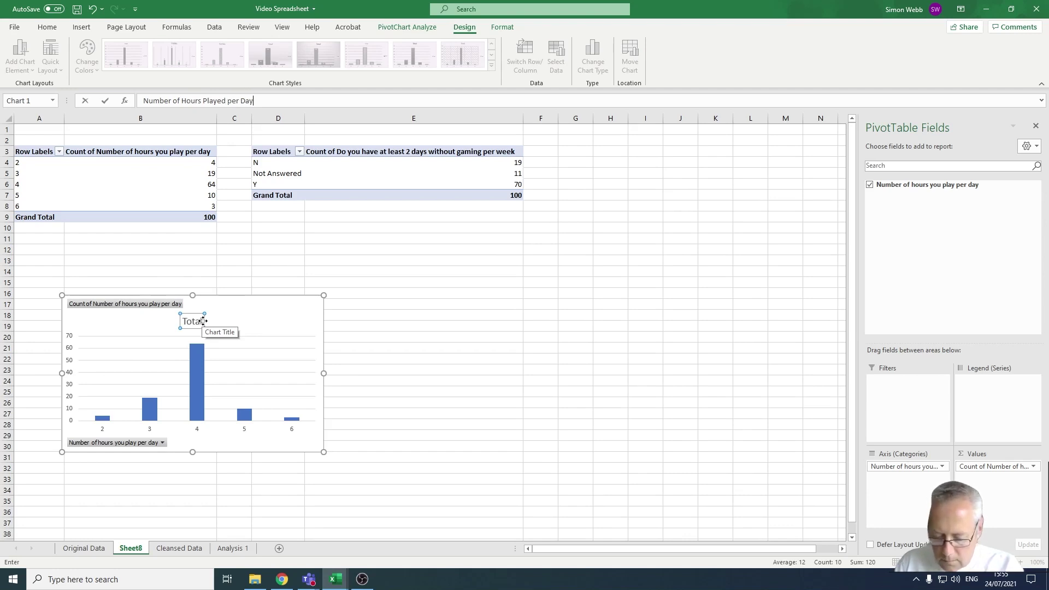
key(Return)
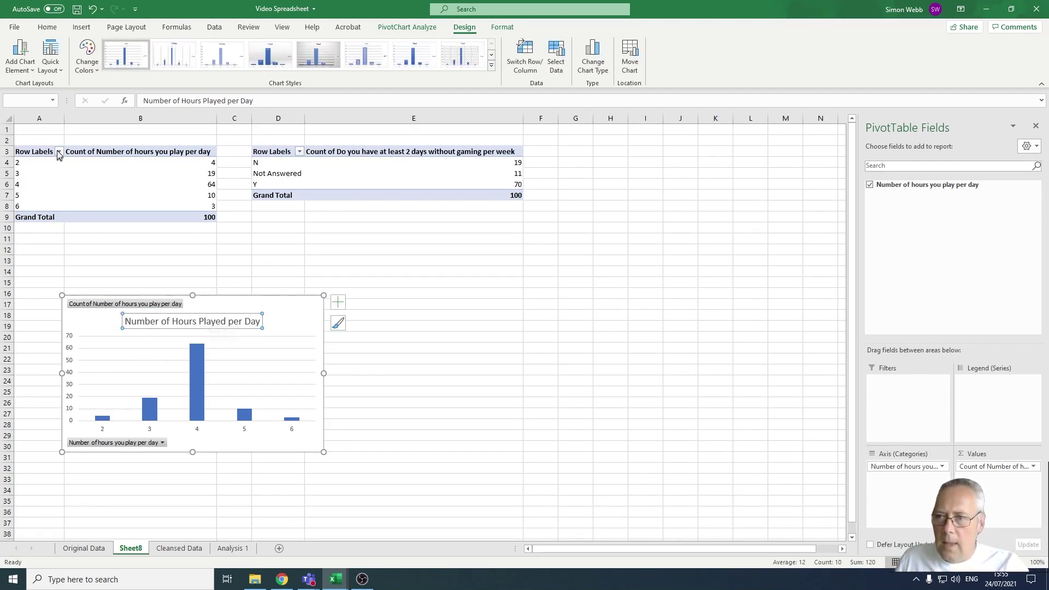
Add the primary horizontal axis title 'Hours Played'.
click(29, 73)
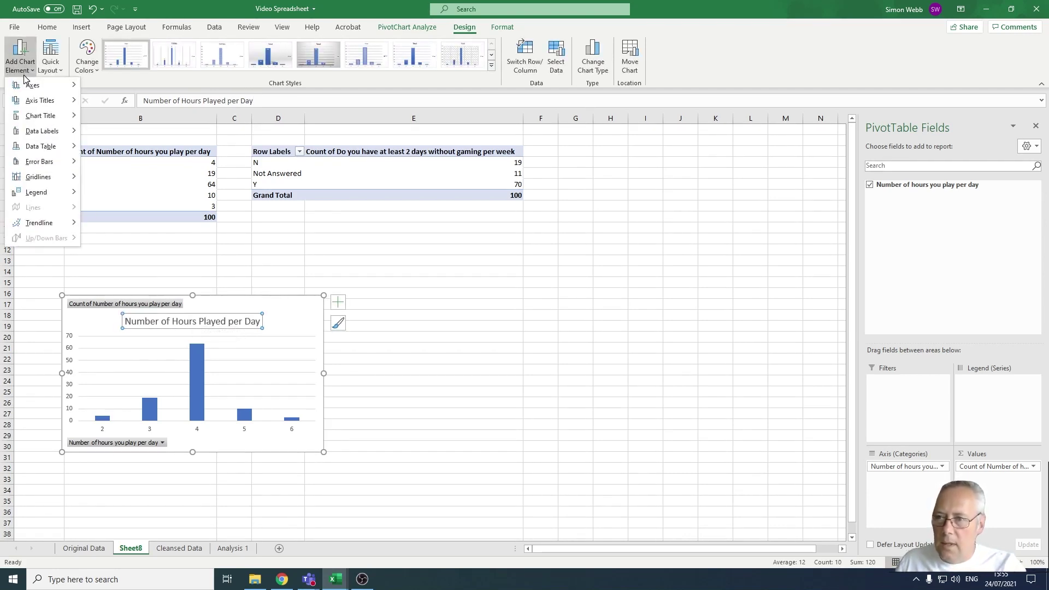
mouse_move(41, 100)
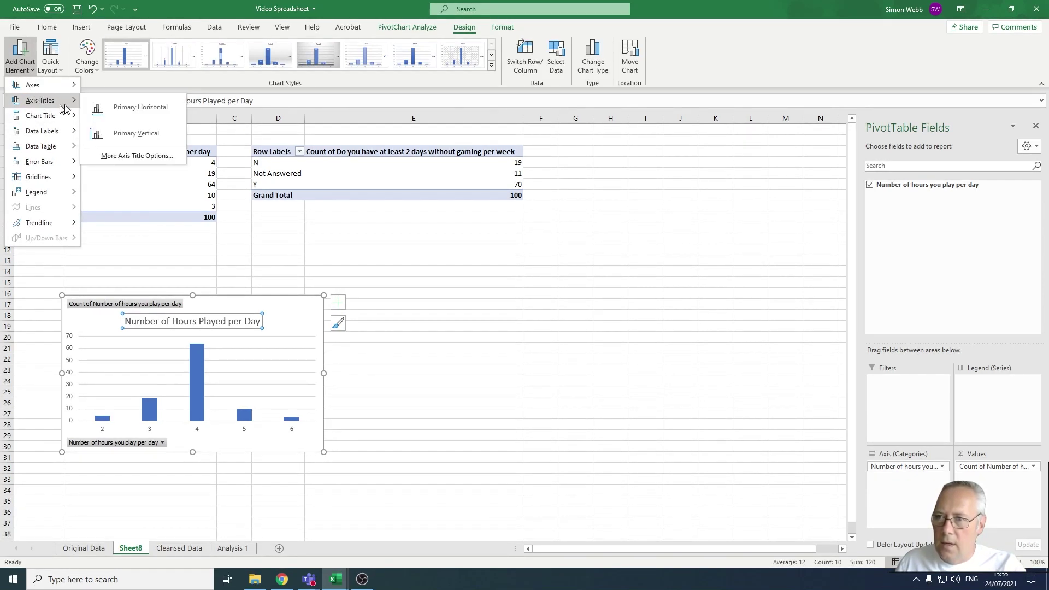
click(140, 107)
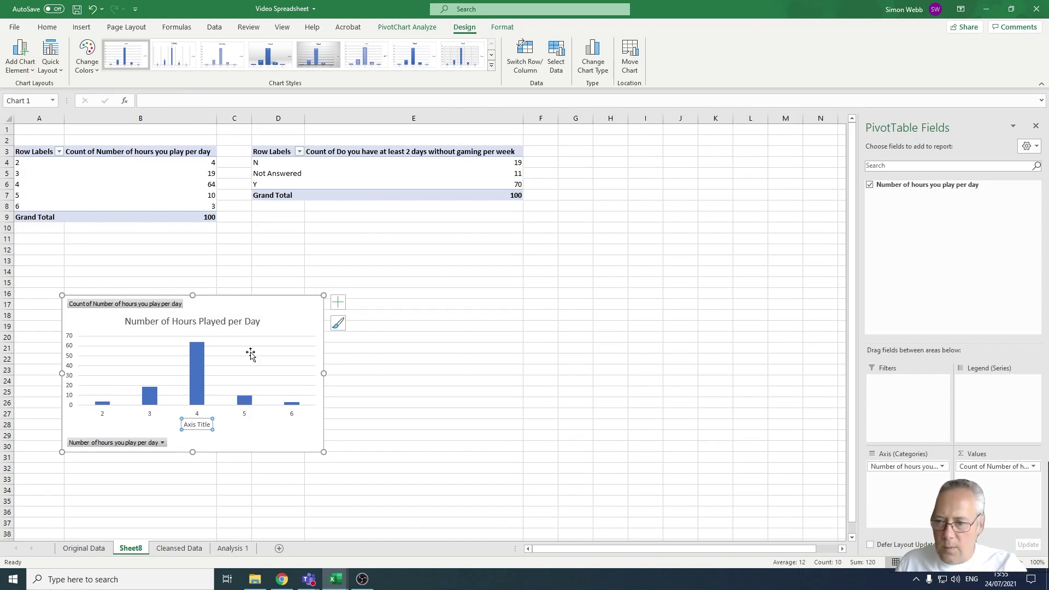
text(Hours Played)
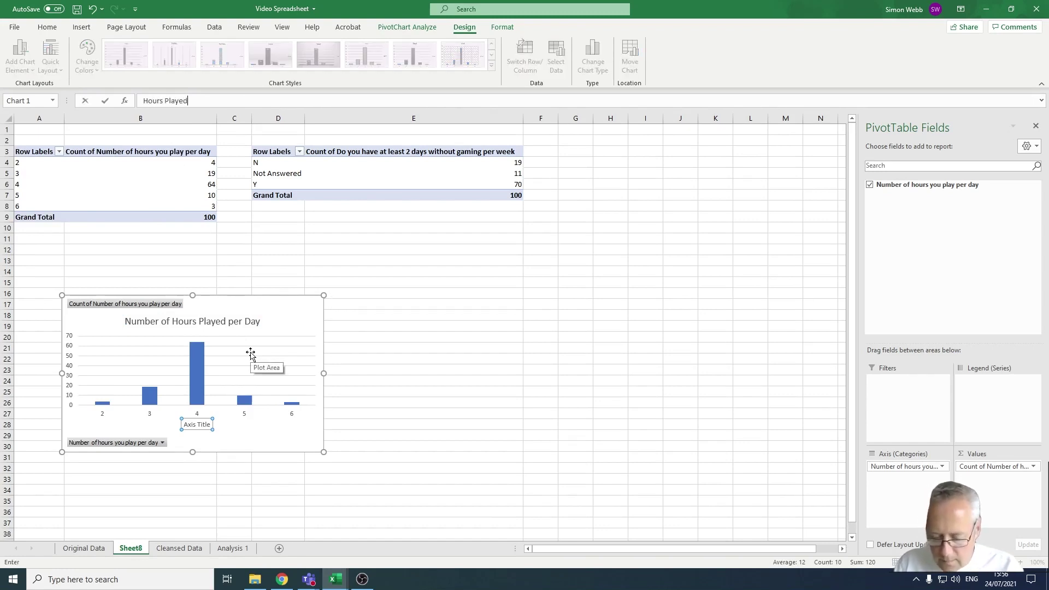
key(Return)
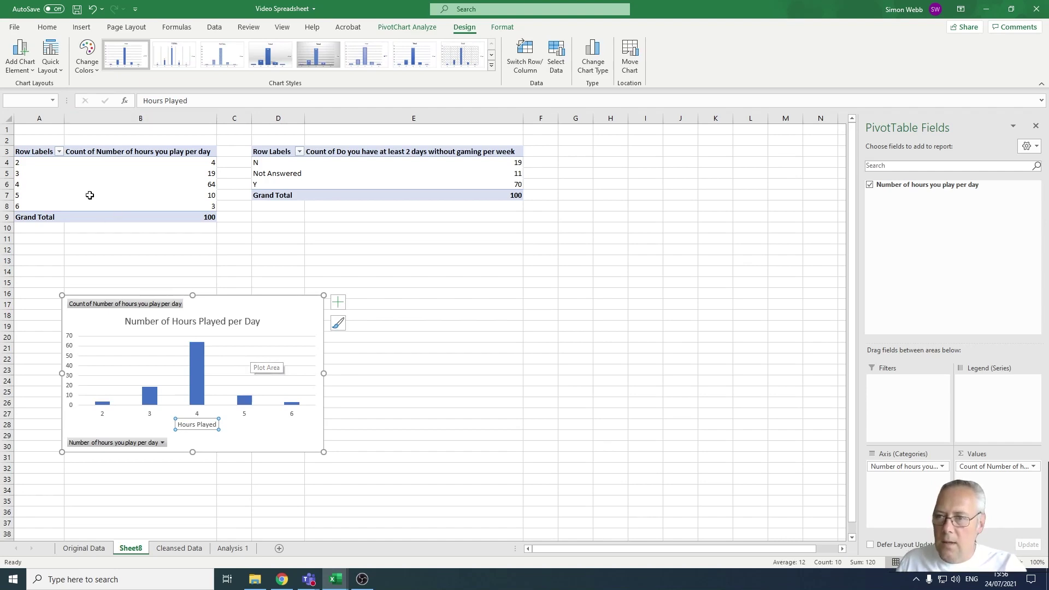
Add the primary vertical axis title 'Number of People'.
click(33, 68)
mouse_move(43, 103)
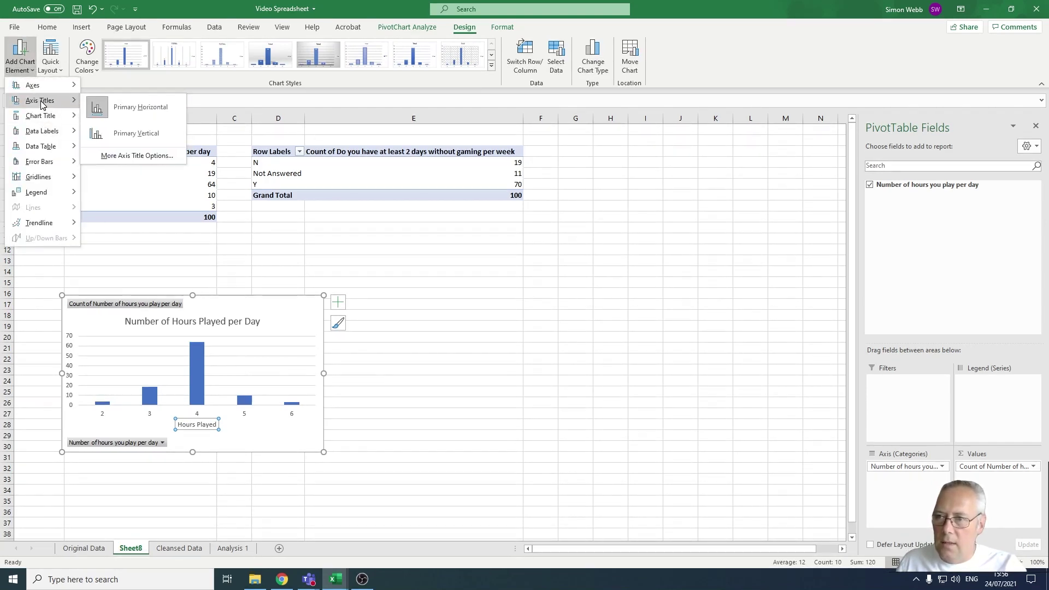
click(134, 133)
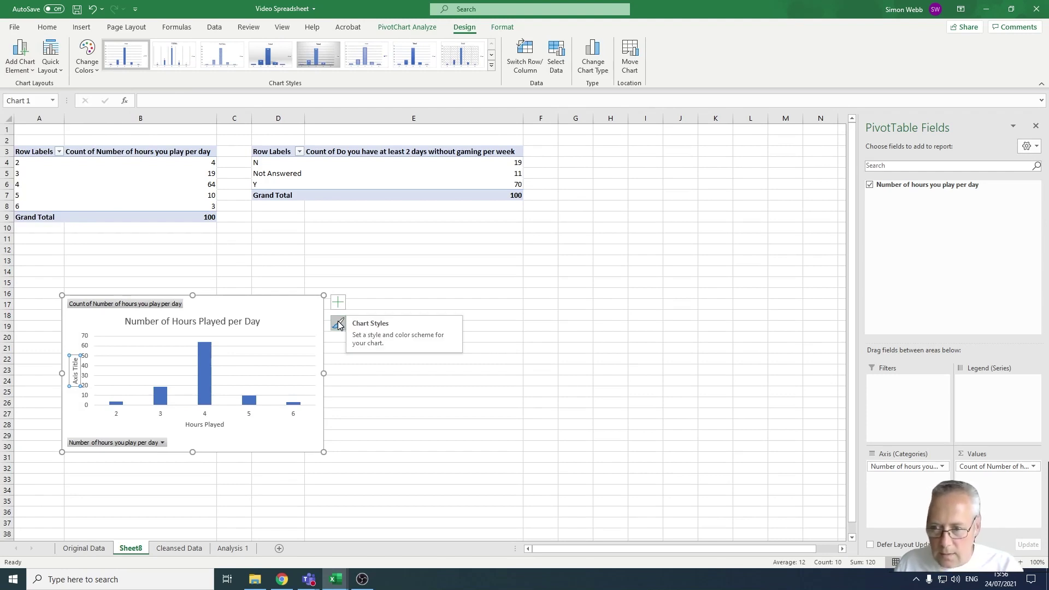
text(C)
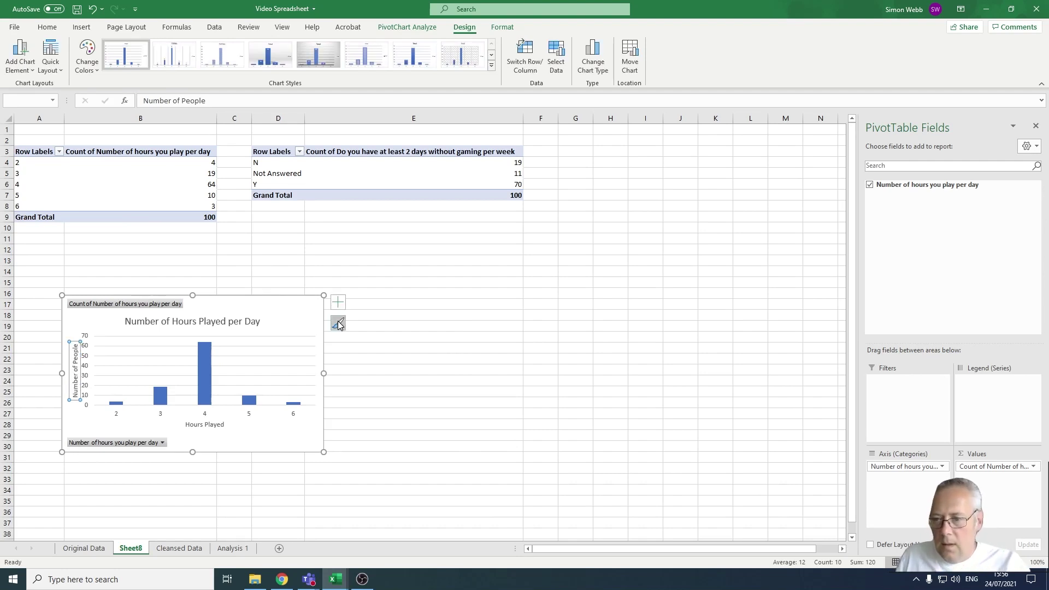
click(402, 371)
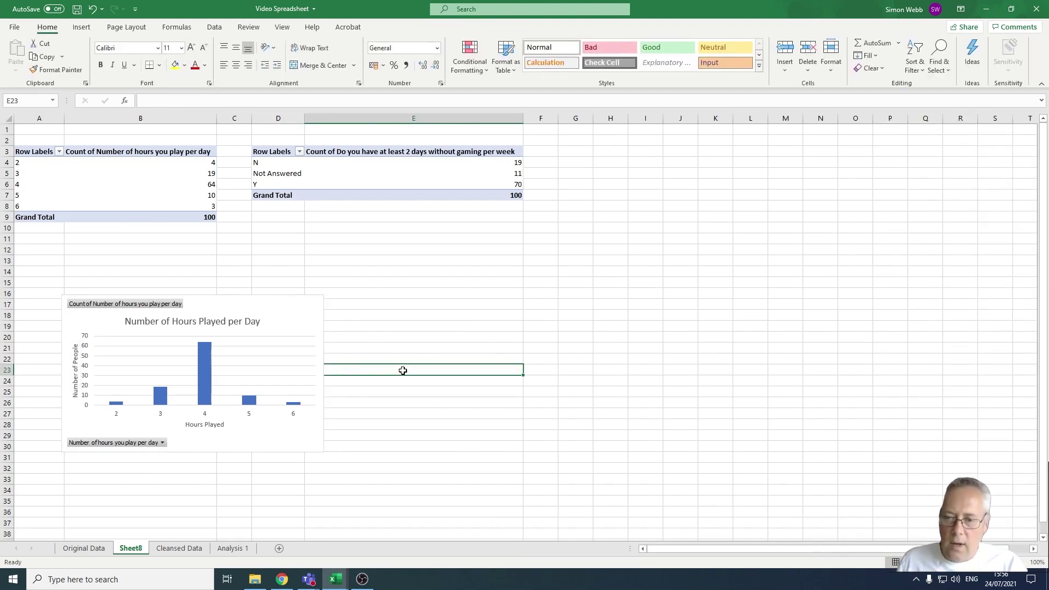